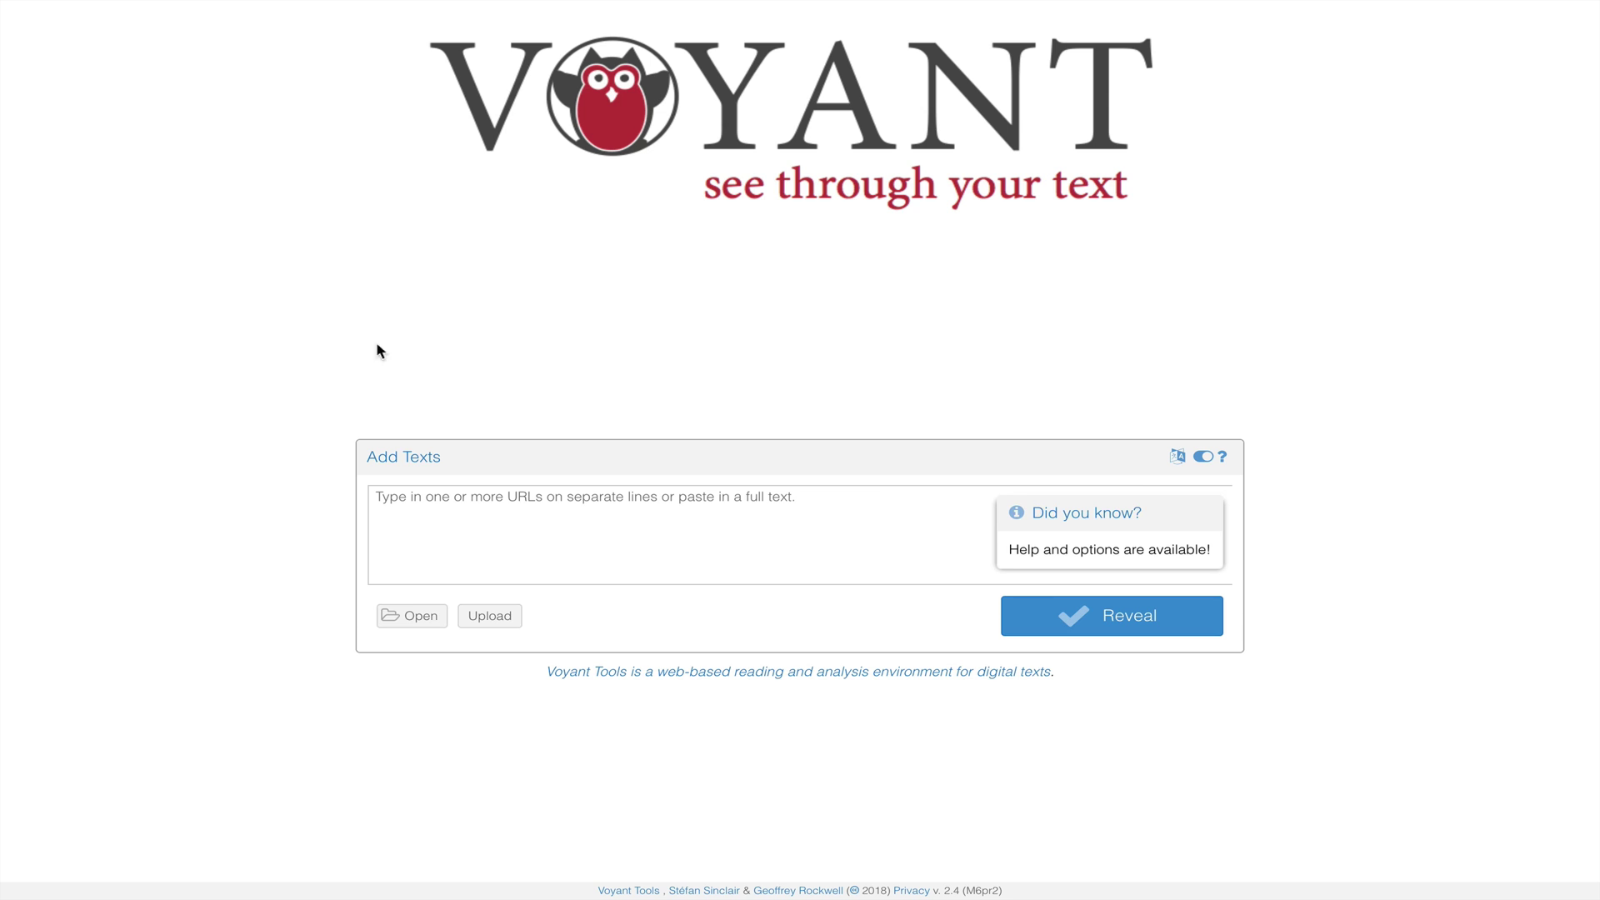
Read the help on ways to create a corpus with Add Texts and open its further documentation
{"action": "left_click", "coordinate": [1223, 458]}
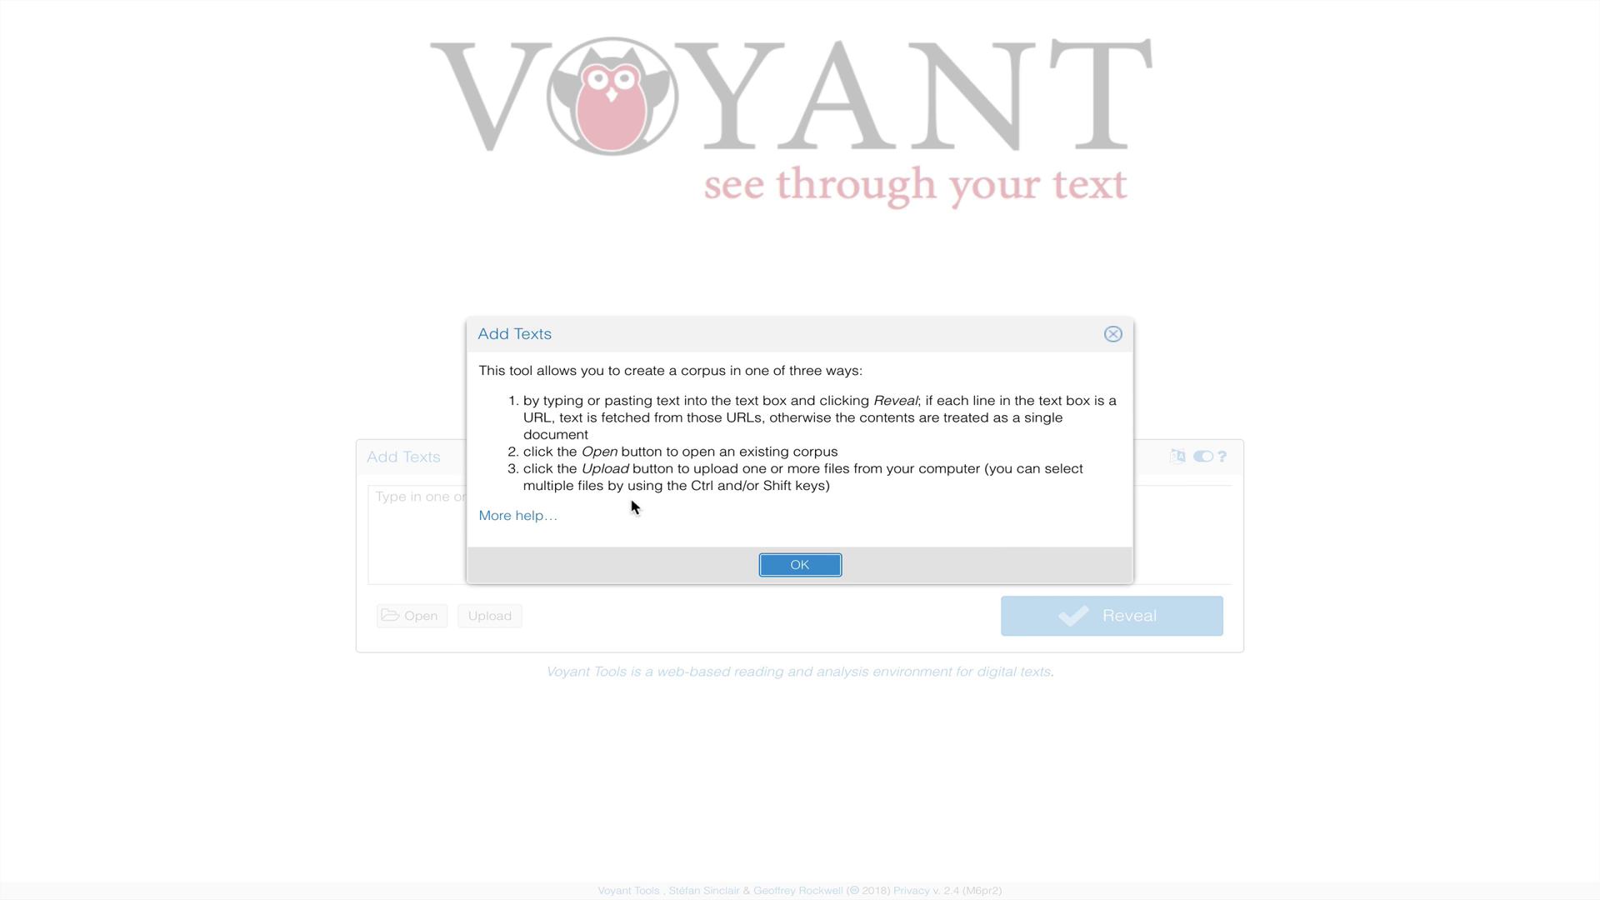
{"action": "left_click", "coordinate": [534, 521]}
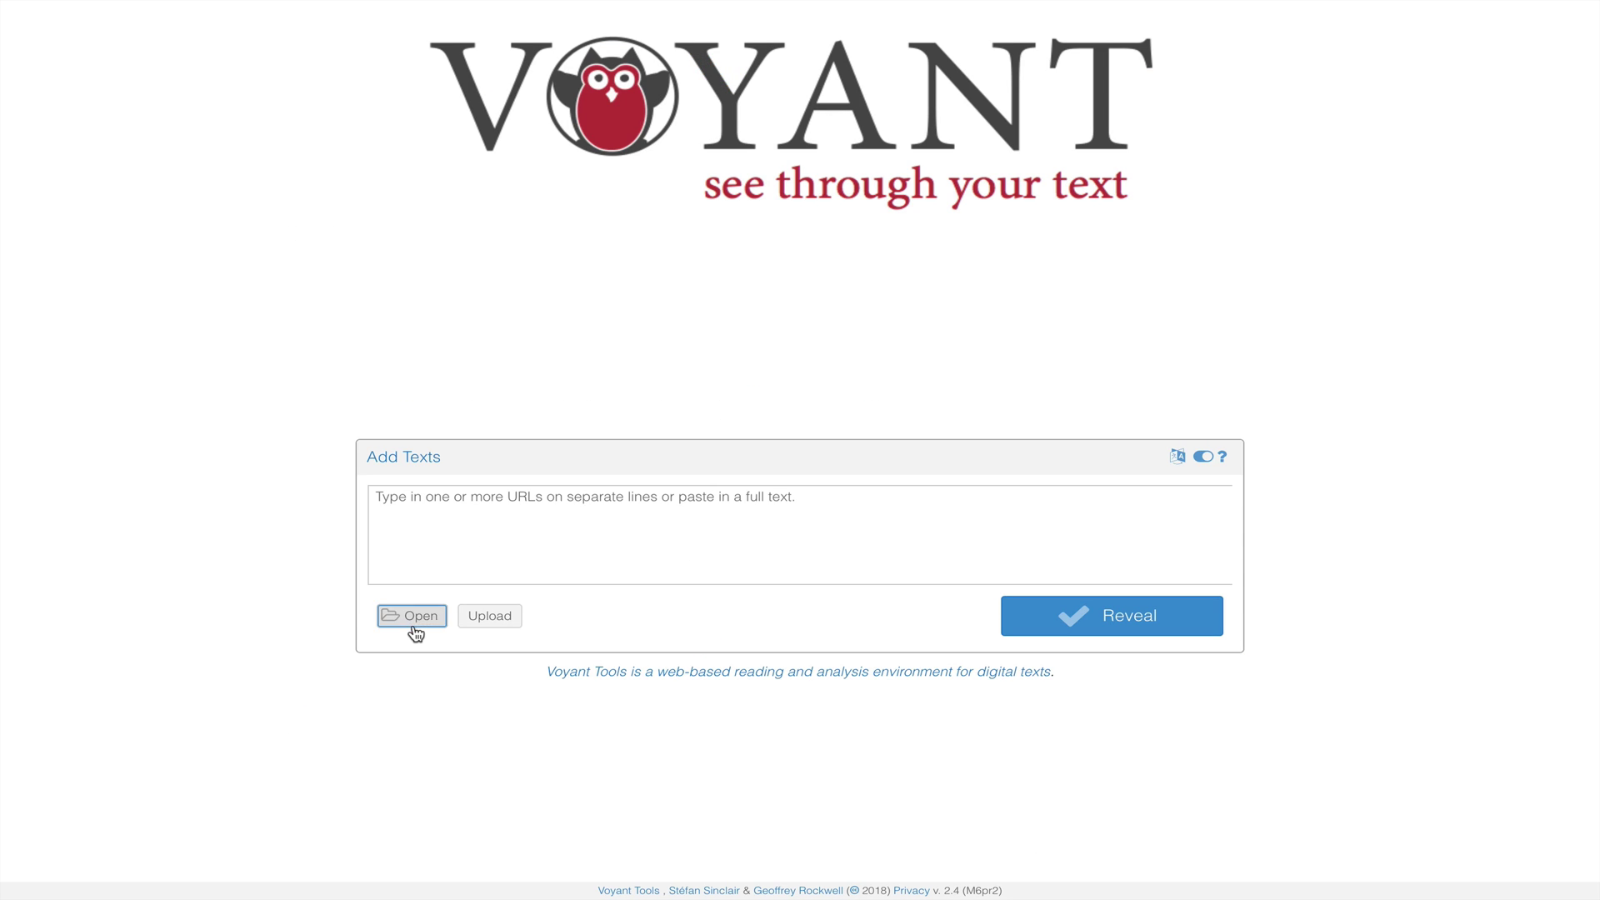
Open the existing Austen's Novels corpus
{"action": "left_click", "coordinate": [413, 627]}
{"action": "left_click", "coordinate": [954, 450]}
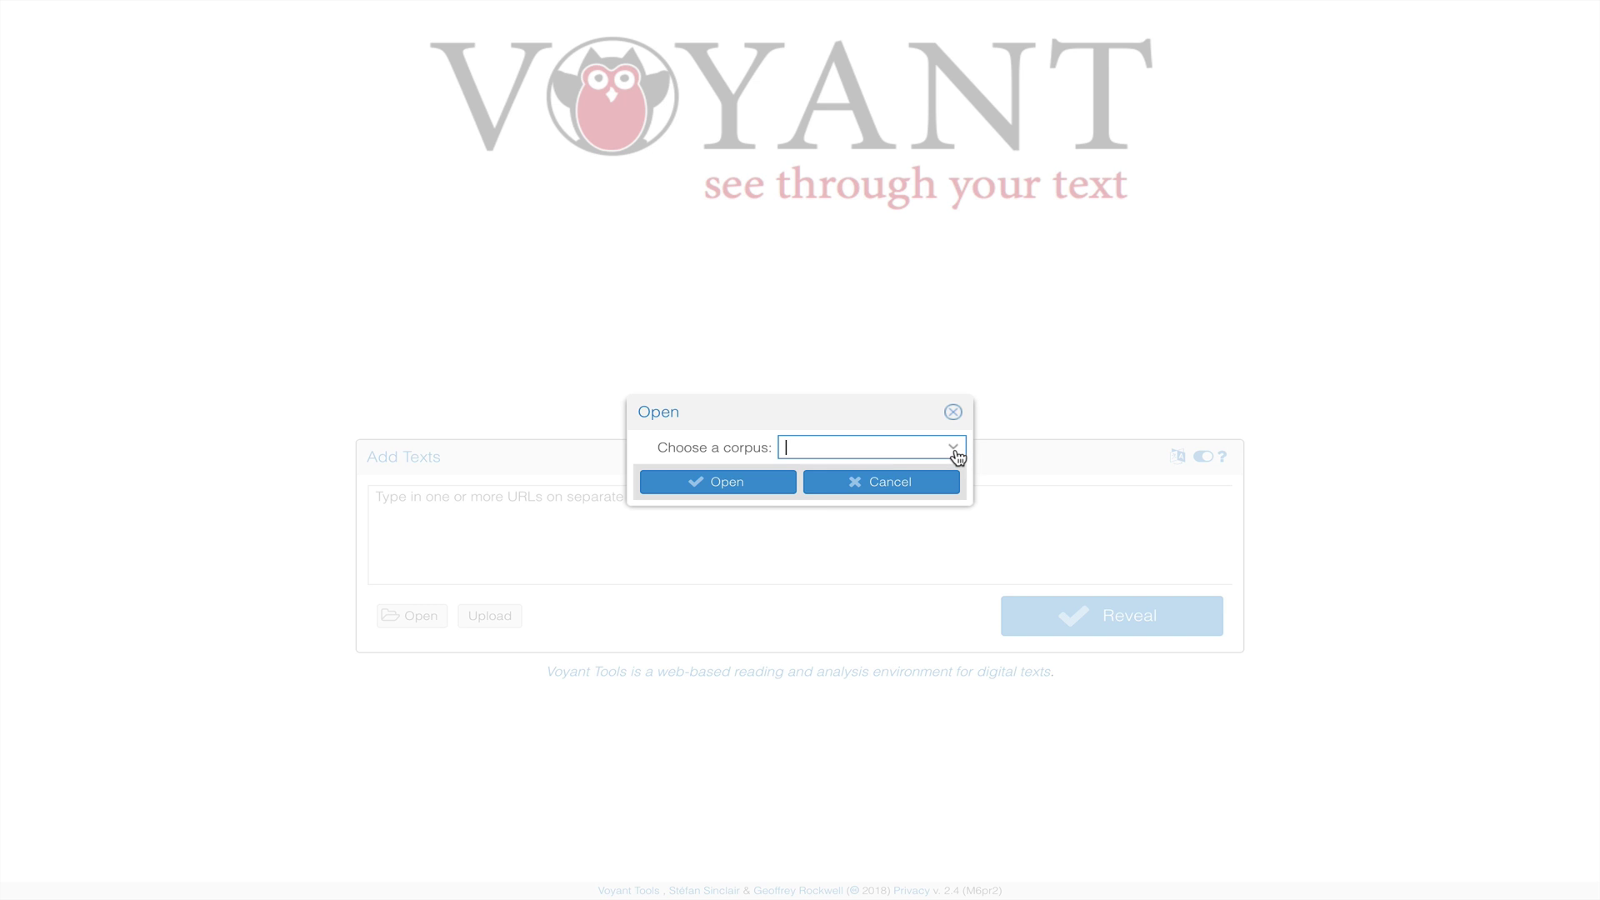
{"action": "left_click", "coordinate": [955, 451]}
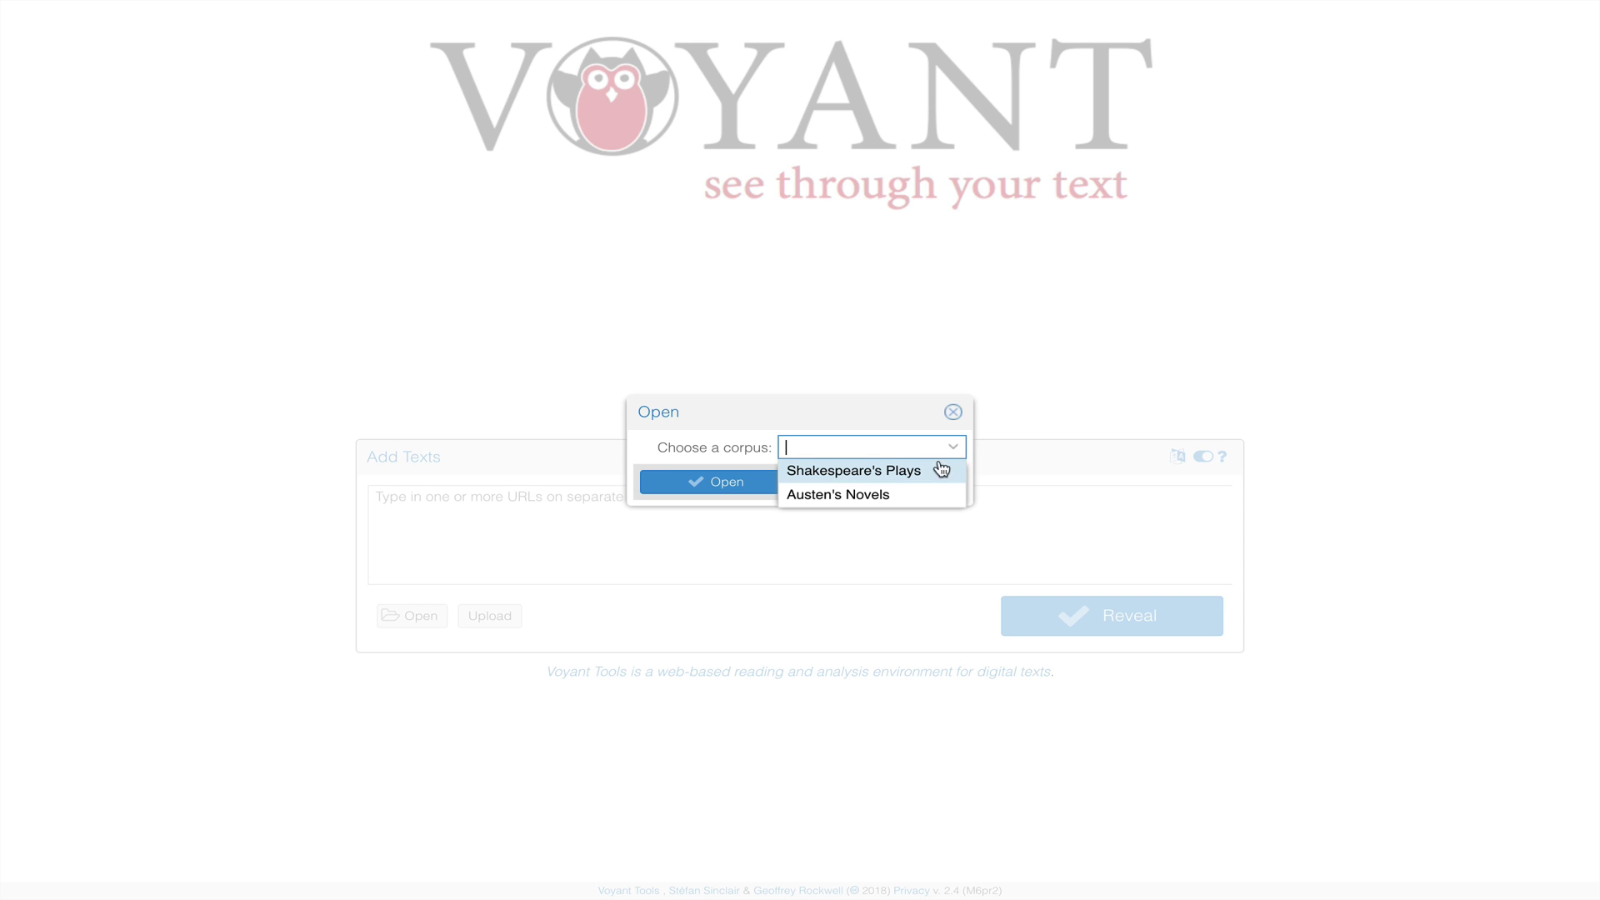
{"action": "left_click", "coordinate": [897, 496]}
{"action": "left_click", "coordinate": [744, 488]}
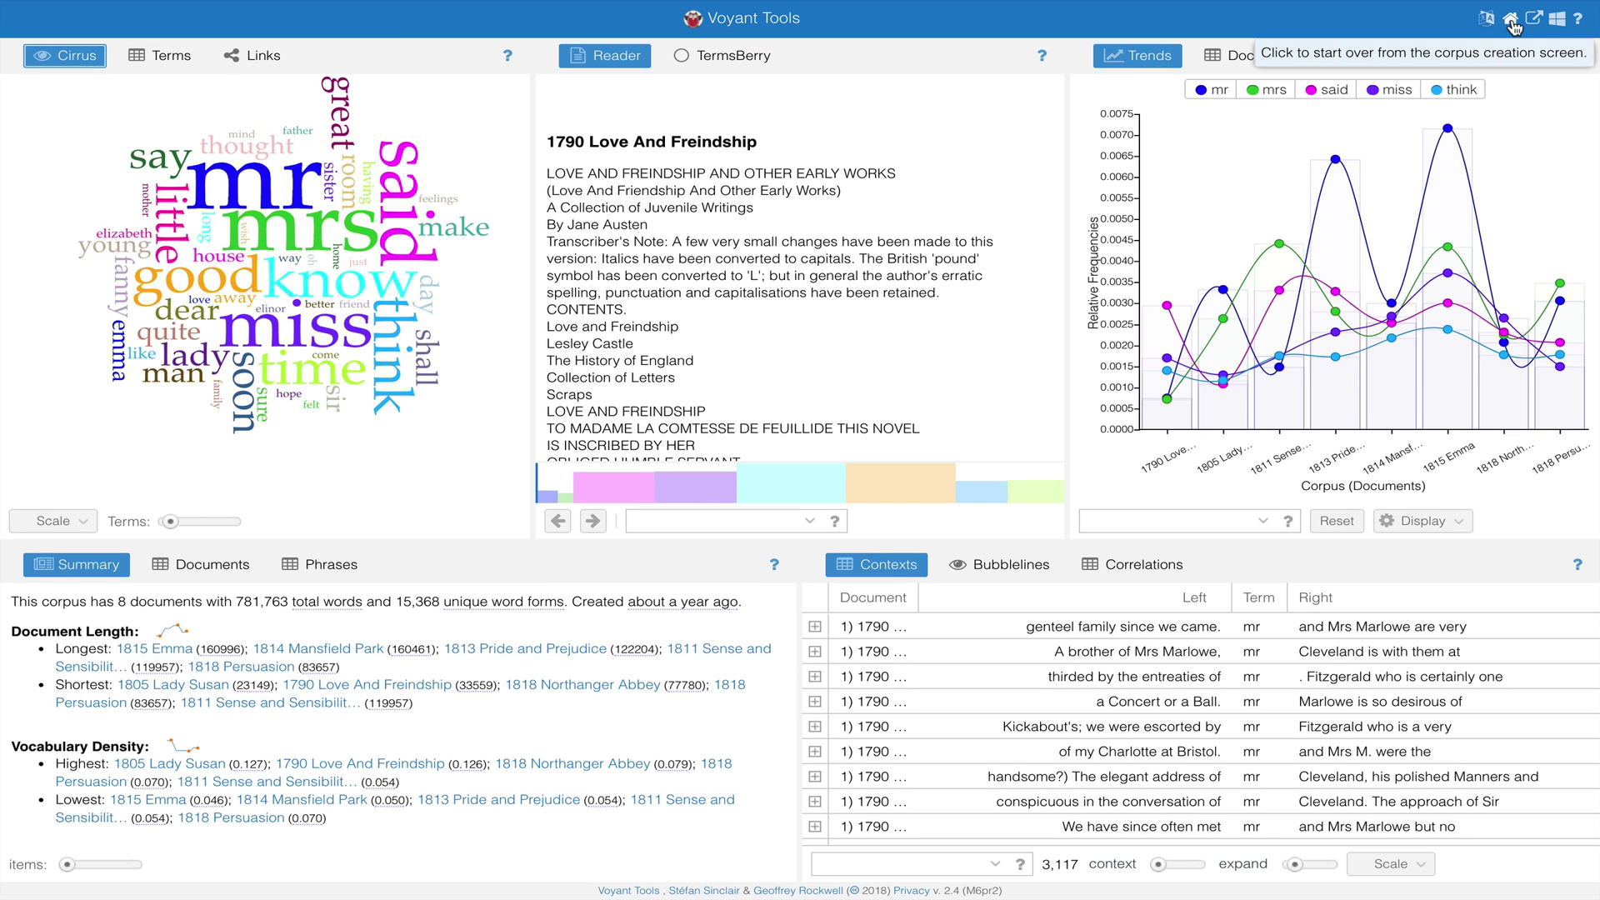
Start over from the Austen corpus and make the empty Add Texts box ready for input
{"action": "left_click", "coordinate": [1512, 22]}
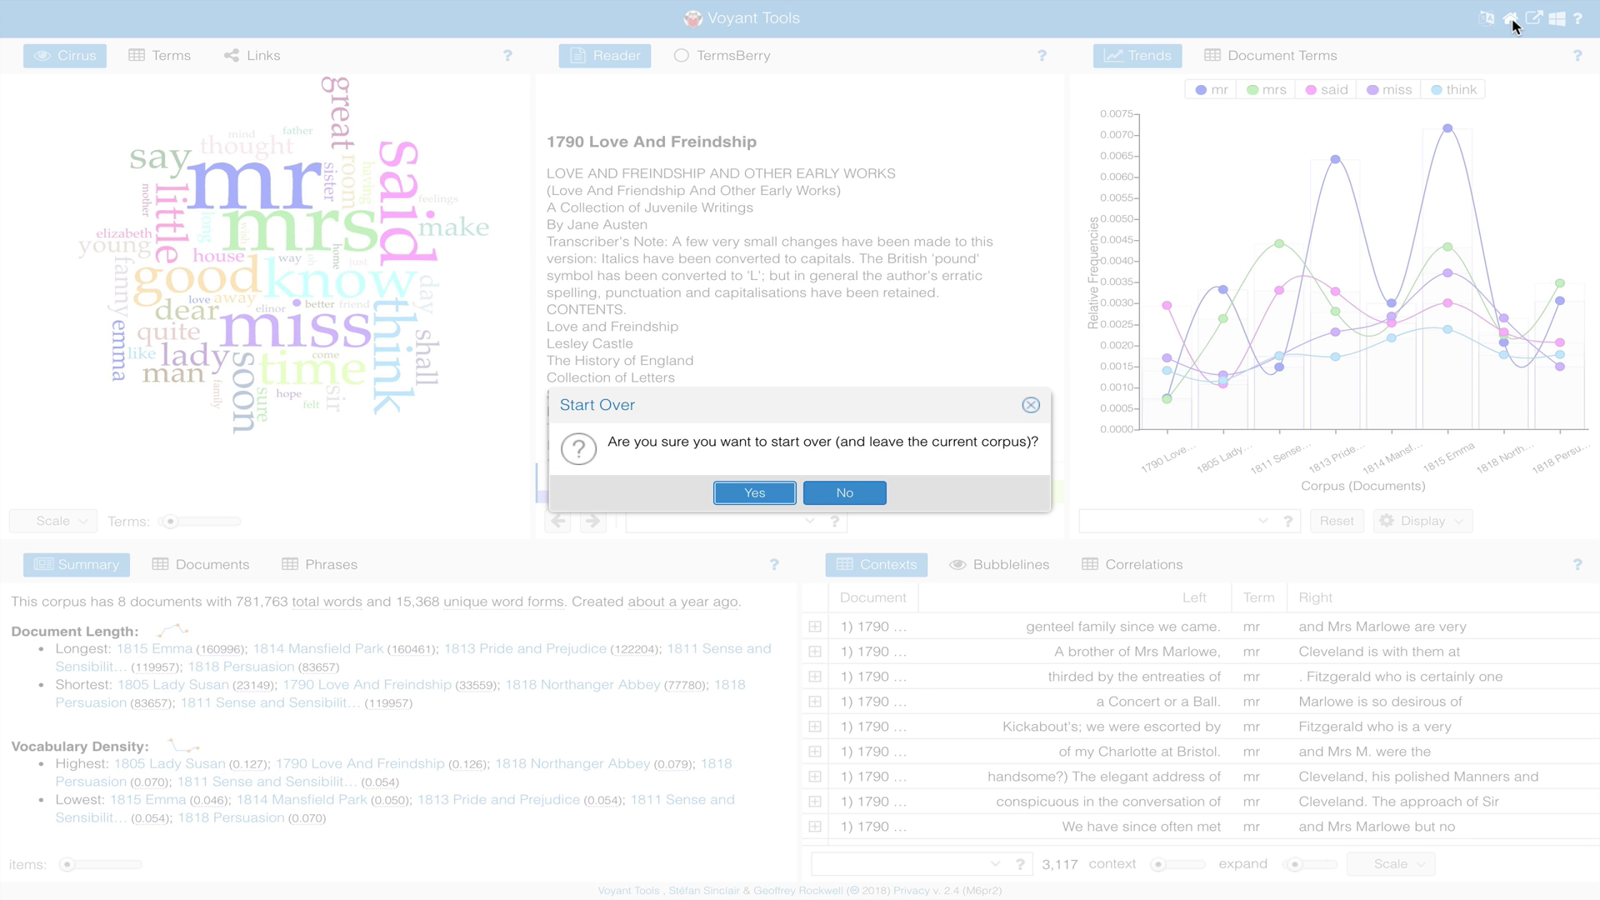
{"action": "left_click", "coordinate": [731, 493]}
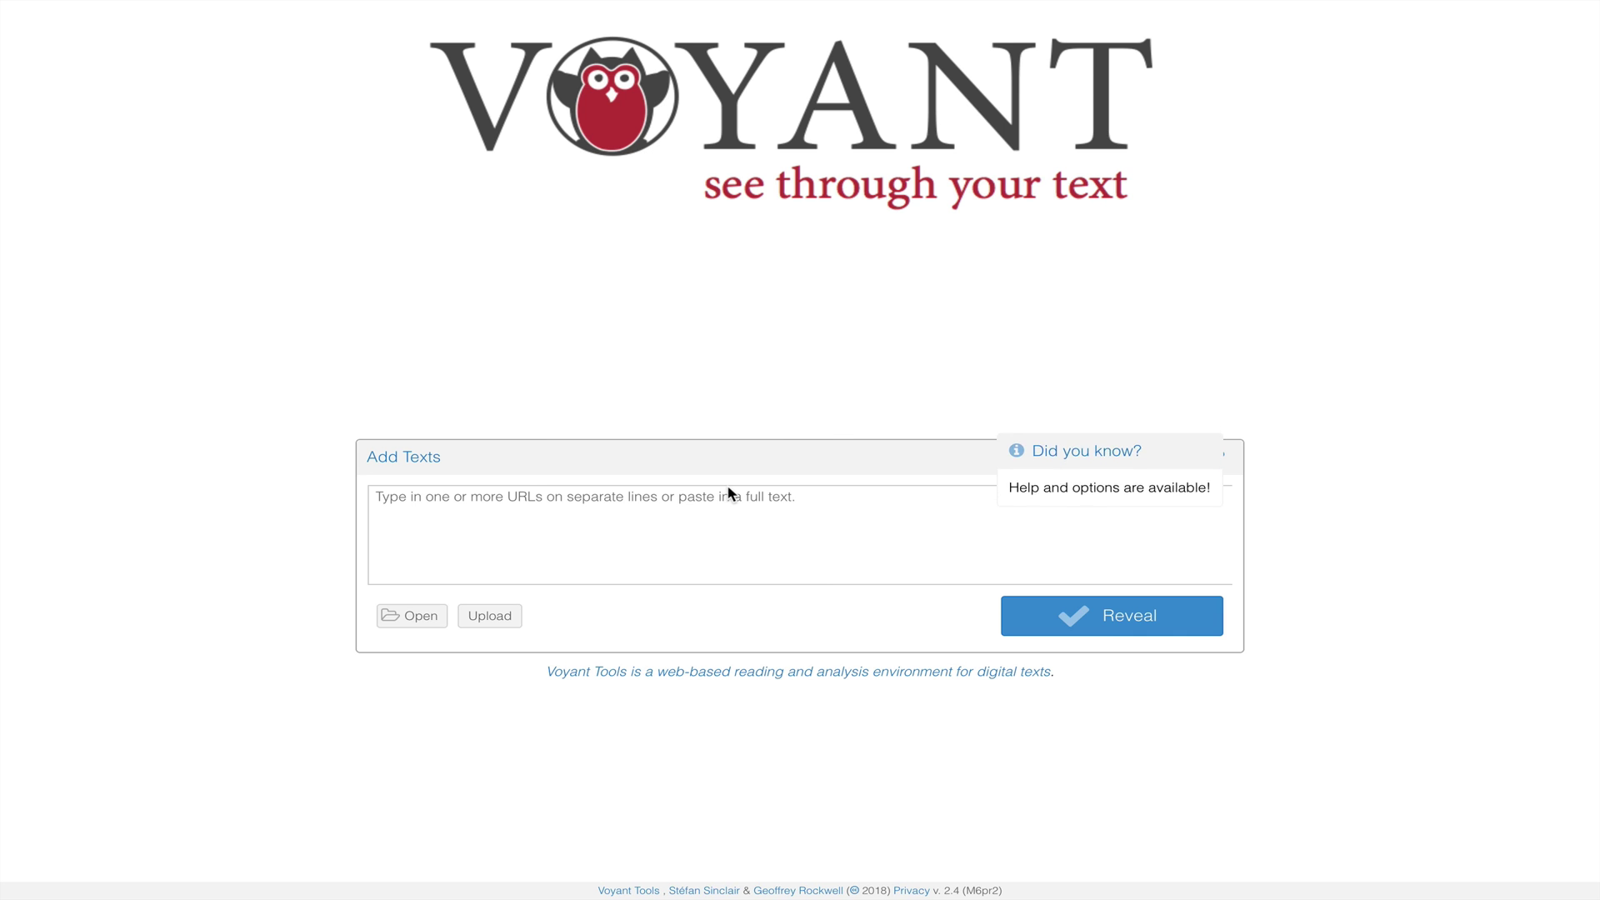
{"action": "left_click", "coordinate": [660, 497]}
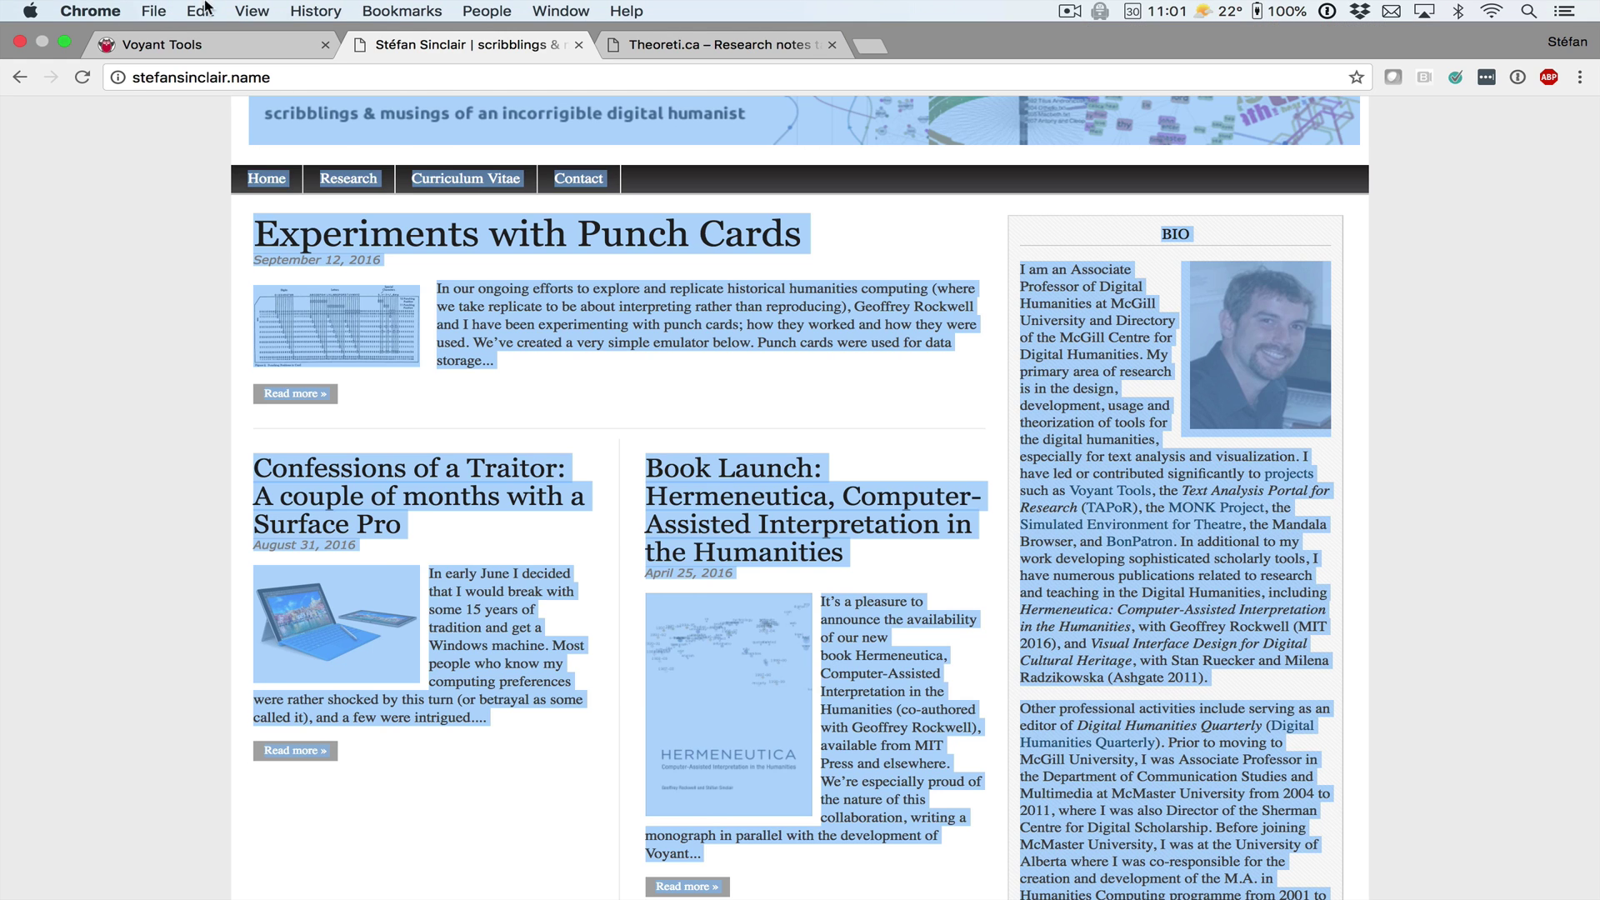
Create a corpus by copying the selected full text of the digital humanist's blog page into the Add Texts box
{"action": "left_click", "coordinate": [205, 10]}
{"action": "left_click", "coordinate": [222, 105]}
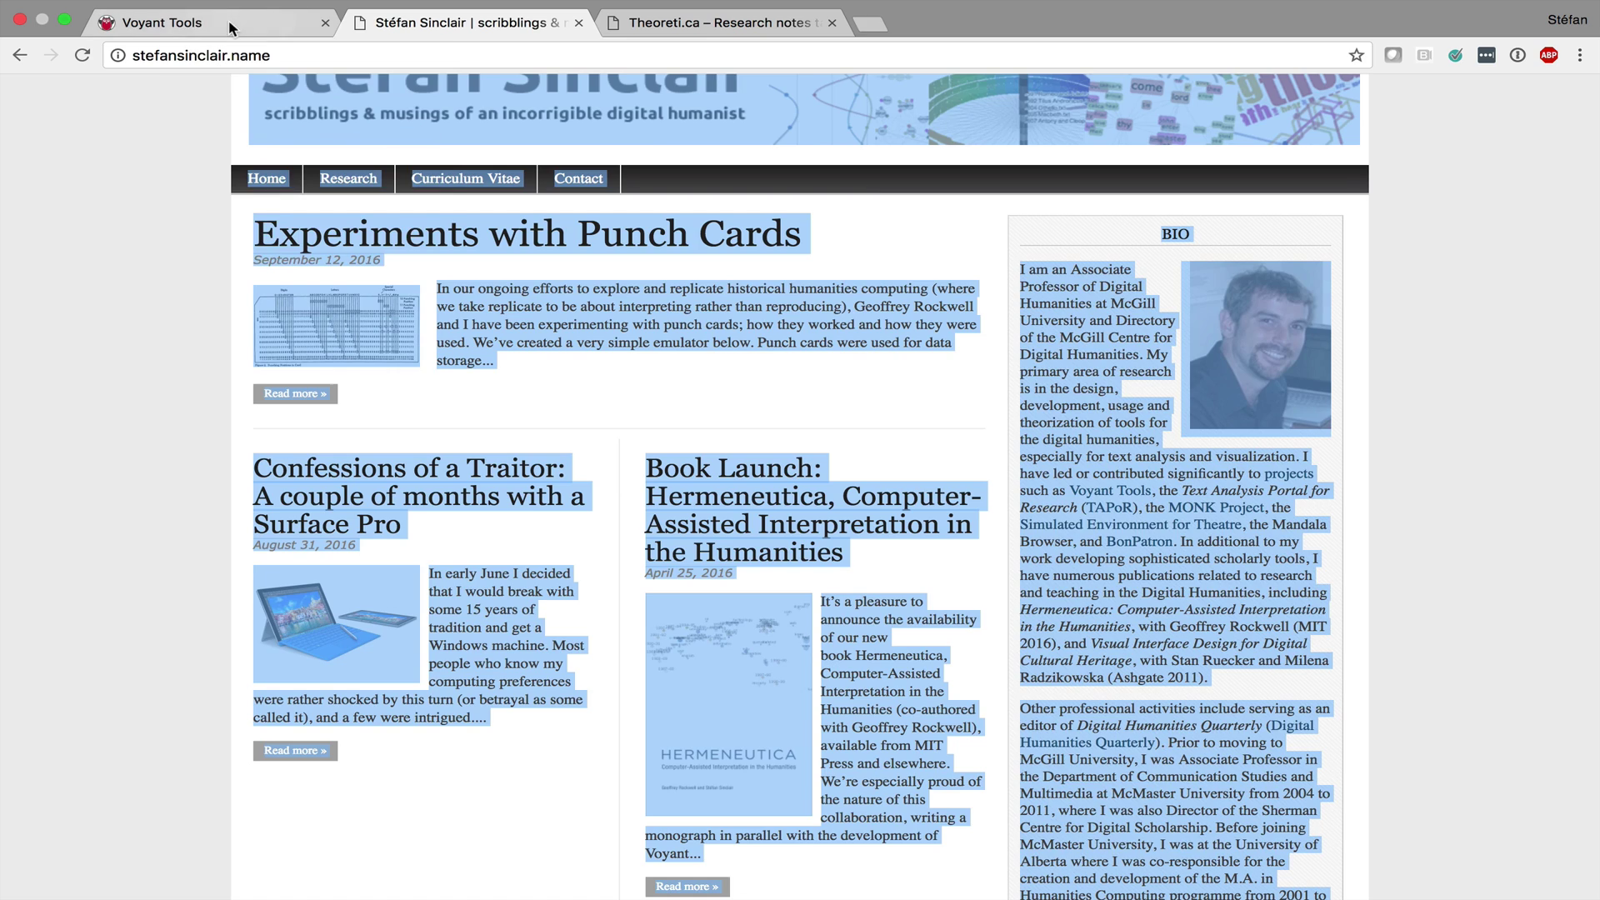
{"action": "left_click", "coordinate": [228, 18]}
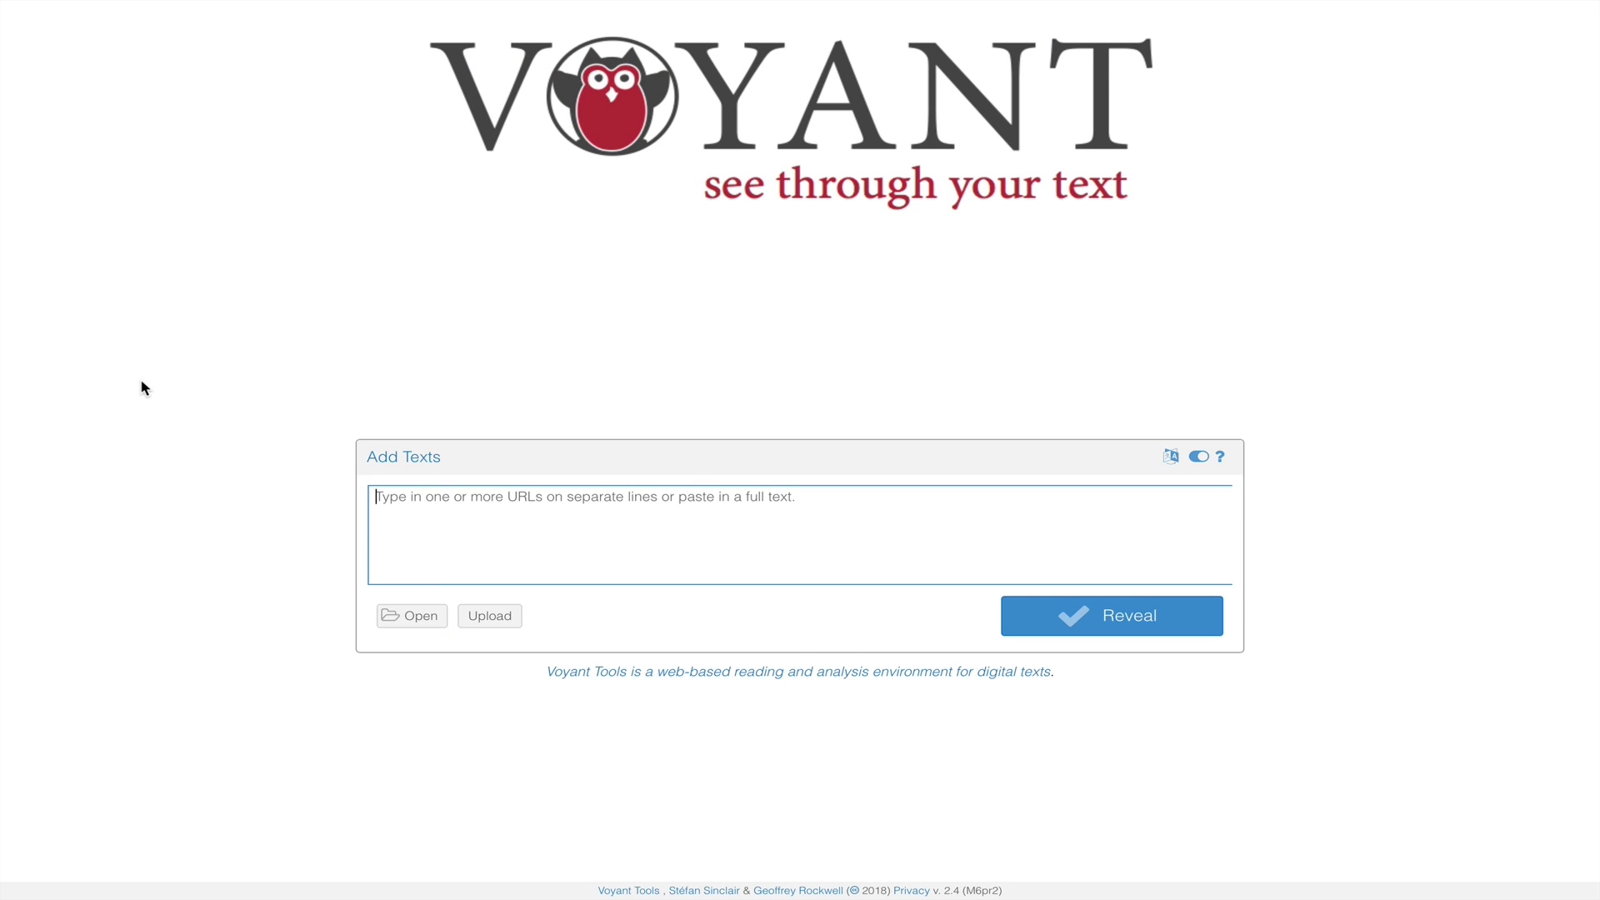
{"action": "key", "text": "super+v"}
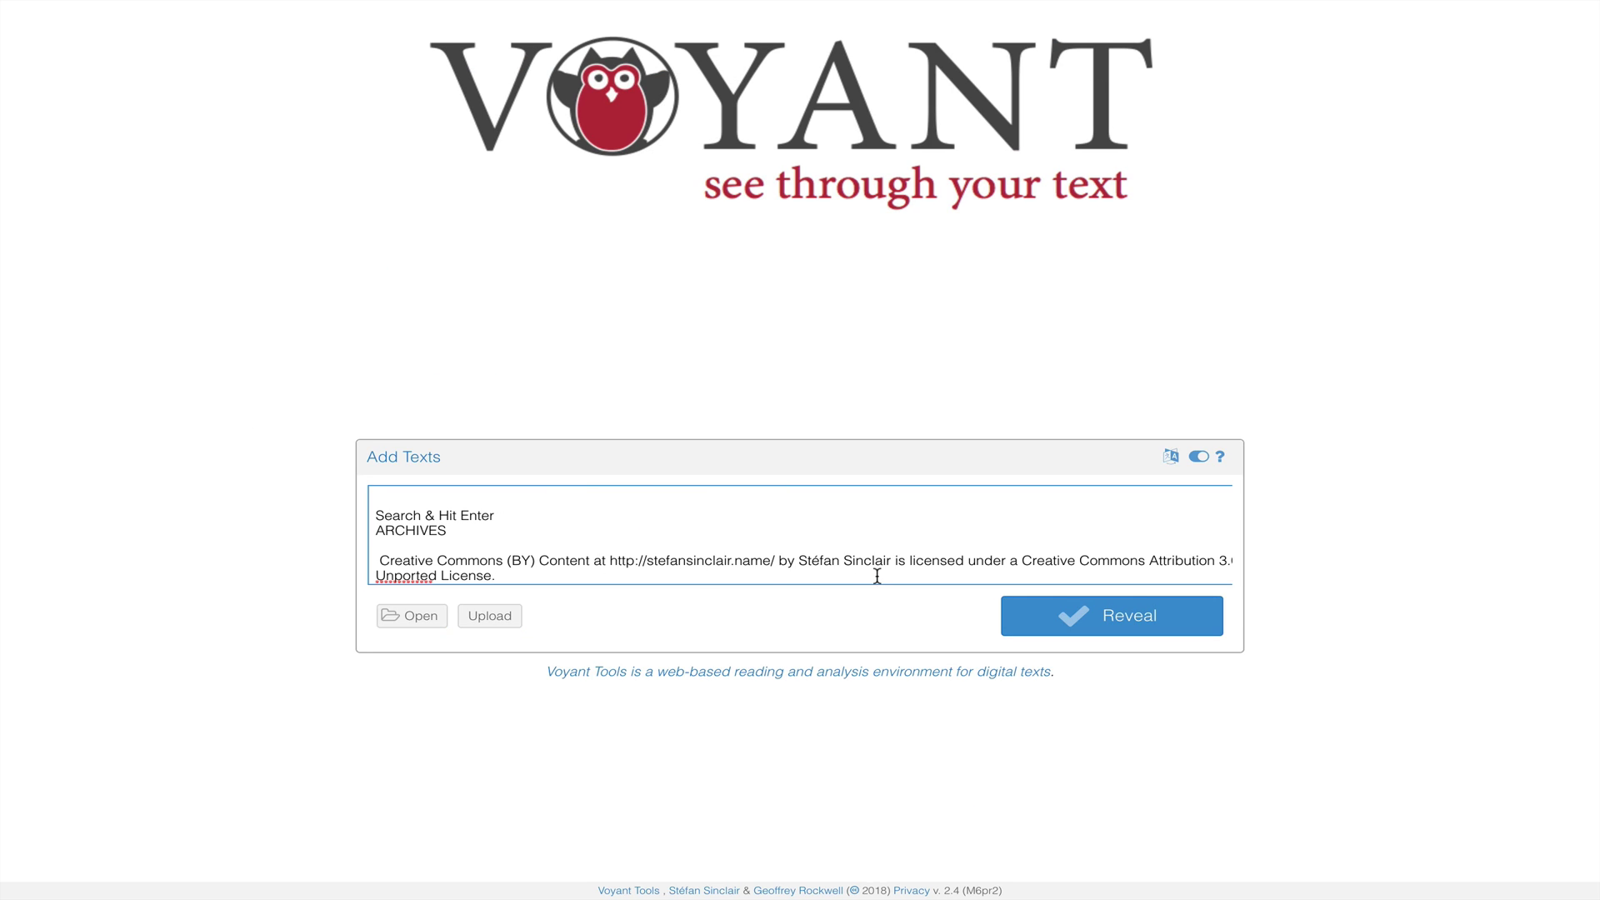
{"action": "left_click", "coordinate": [1075, 624]}
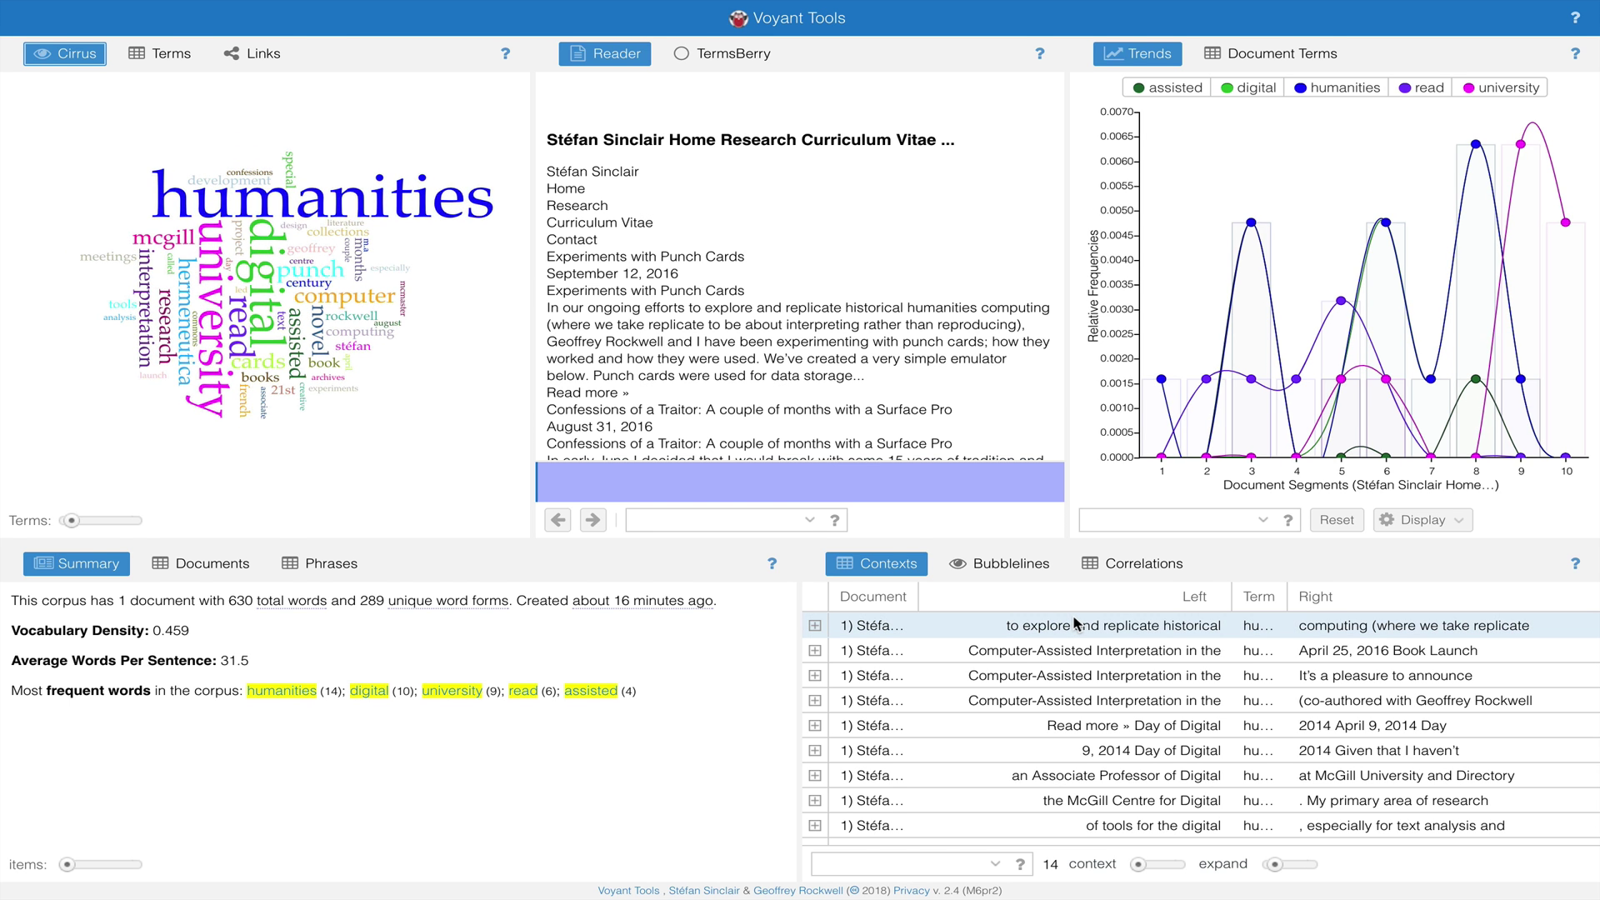
Start over and create a corpus from the web address of the digital humanist's blog
{"action": "left_click", "coordinate": [1507, 20]}
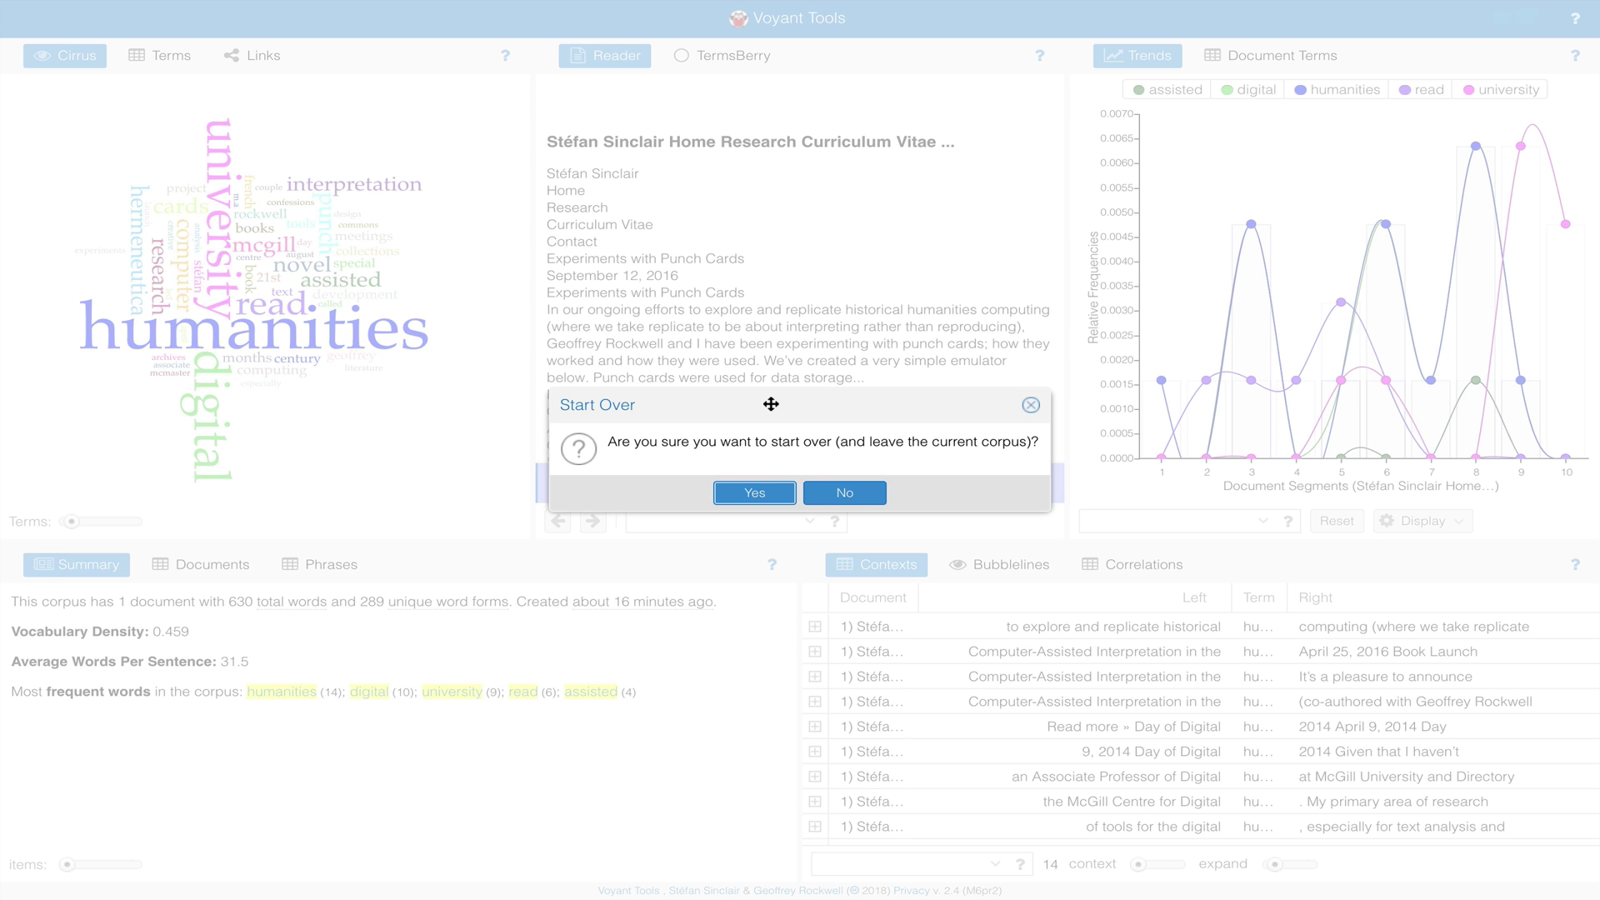
{"action": "left_click", "coordinate": [756, 492]}
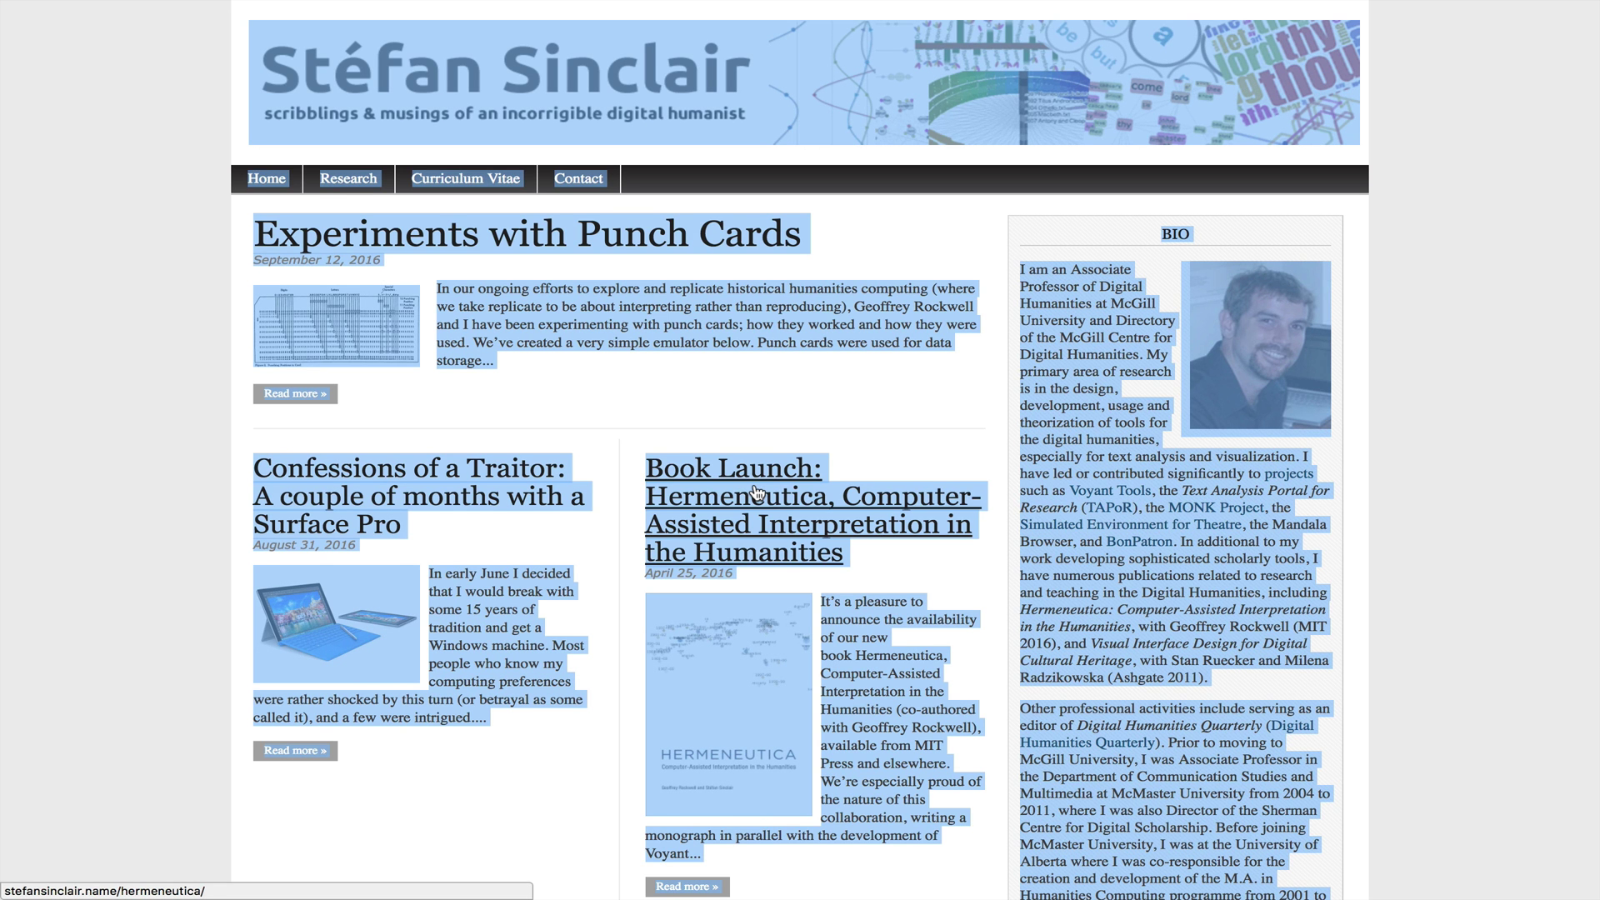
{"action": "key", "text": "super+l"}
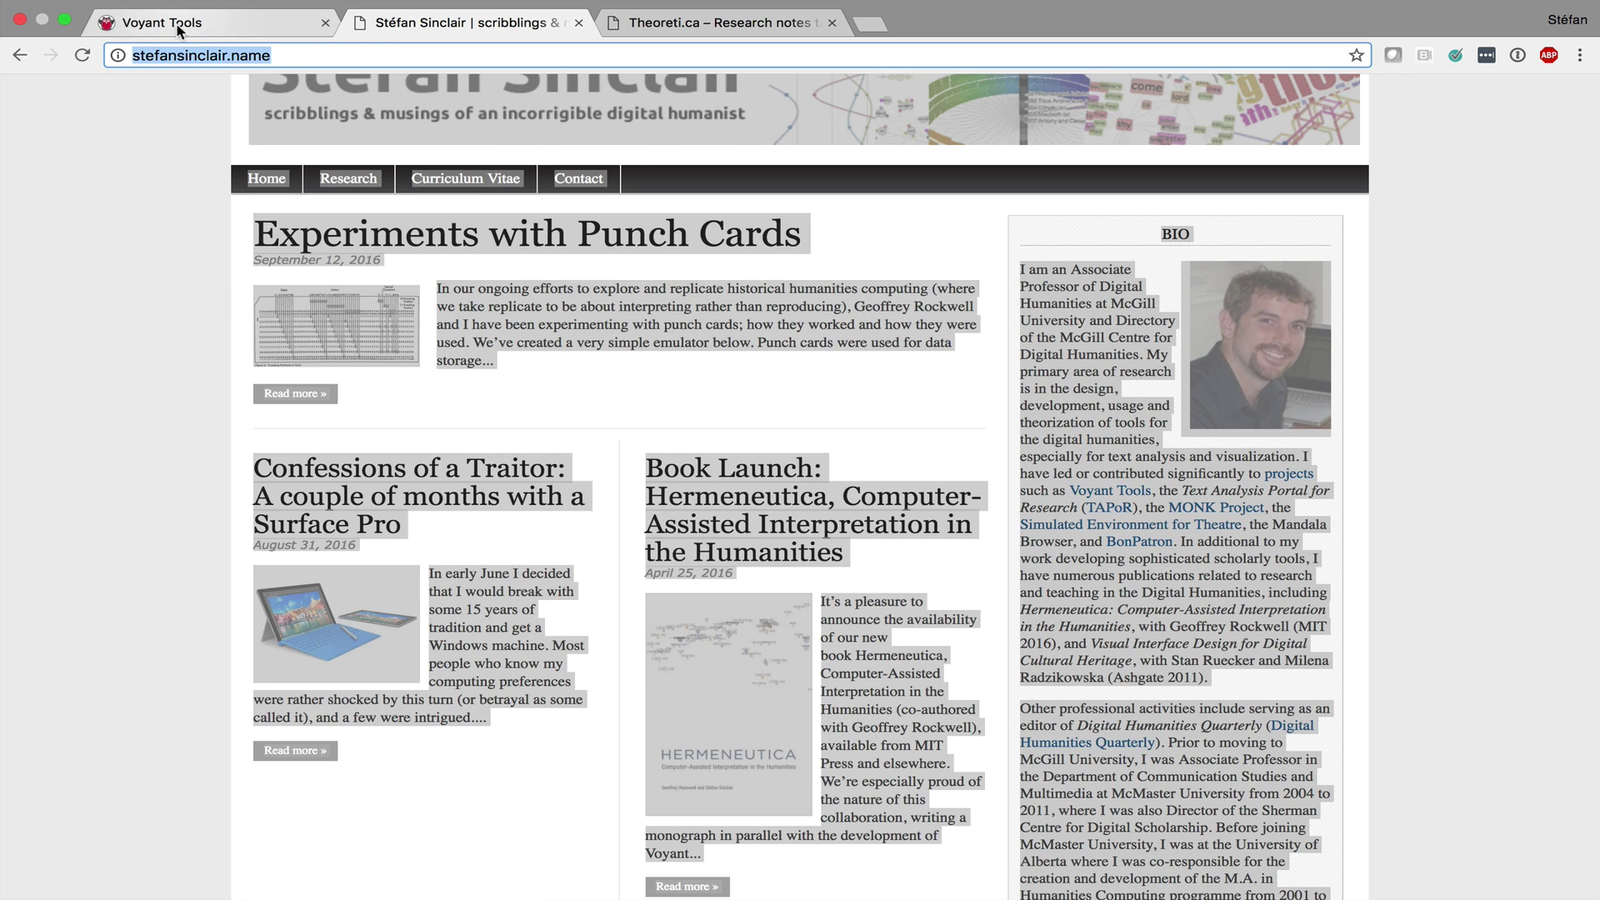
{"action": "left_click", "coordinate": [119, 25]}
{"action": "left_click", "coordinate": [457, 511]}
{"action": "key", "text": "super+v"}
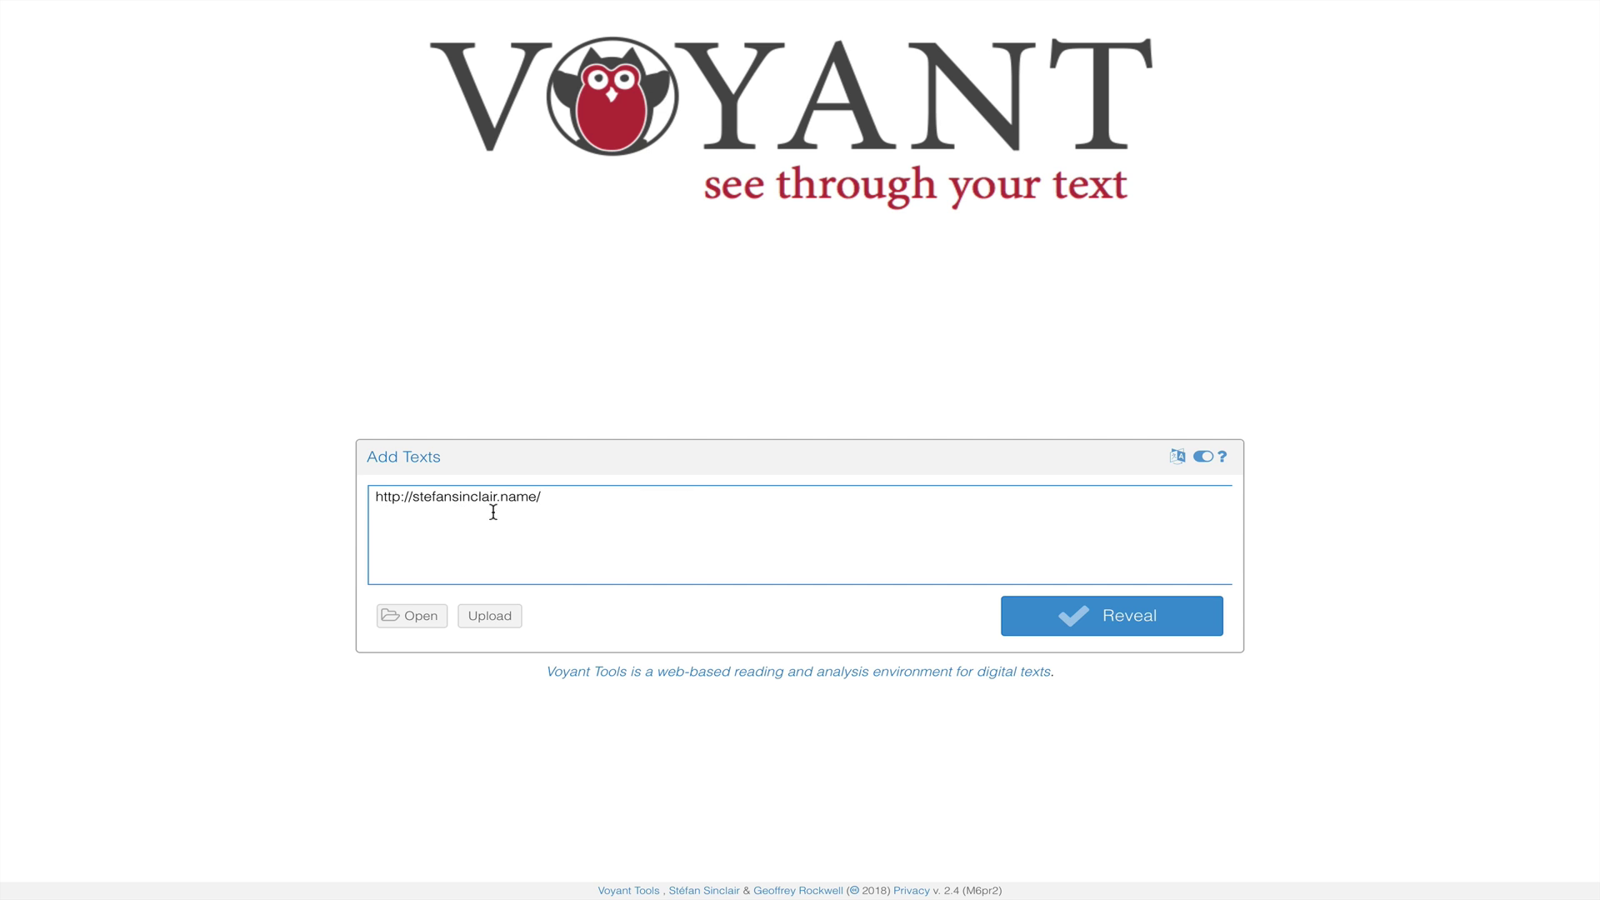
{"action": "left_click", "coordinate": [1060, 625]}
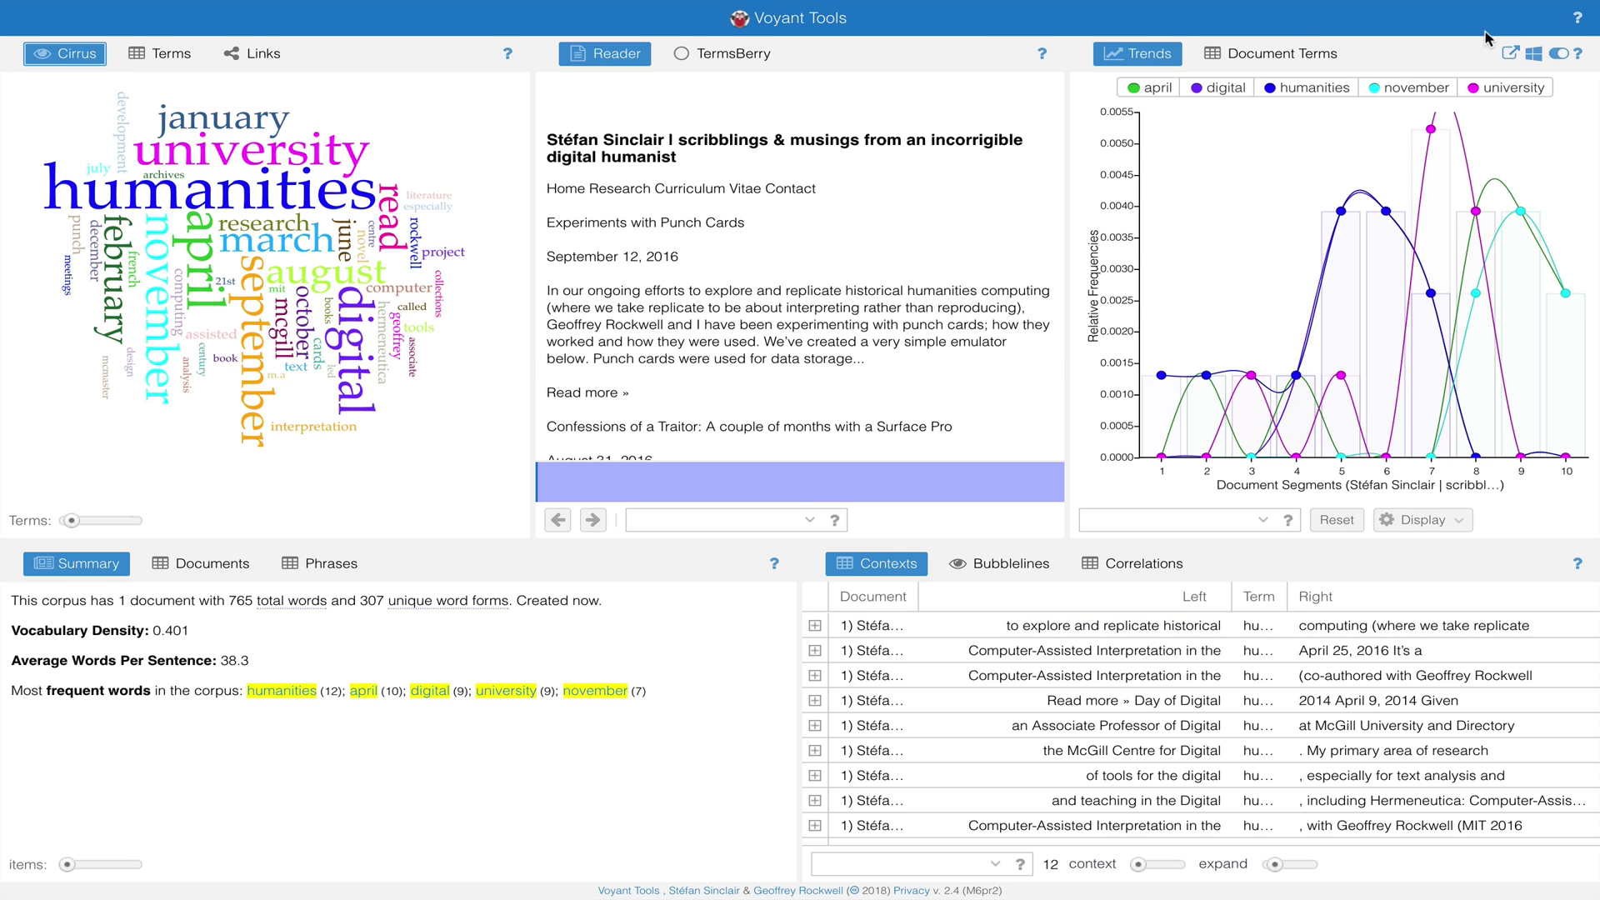
Start over and enter the digital humanist's blog address as the first URL in the Add Texts box
{"action": "left_click", "coordinate": [1511, 18]}
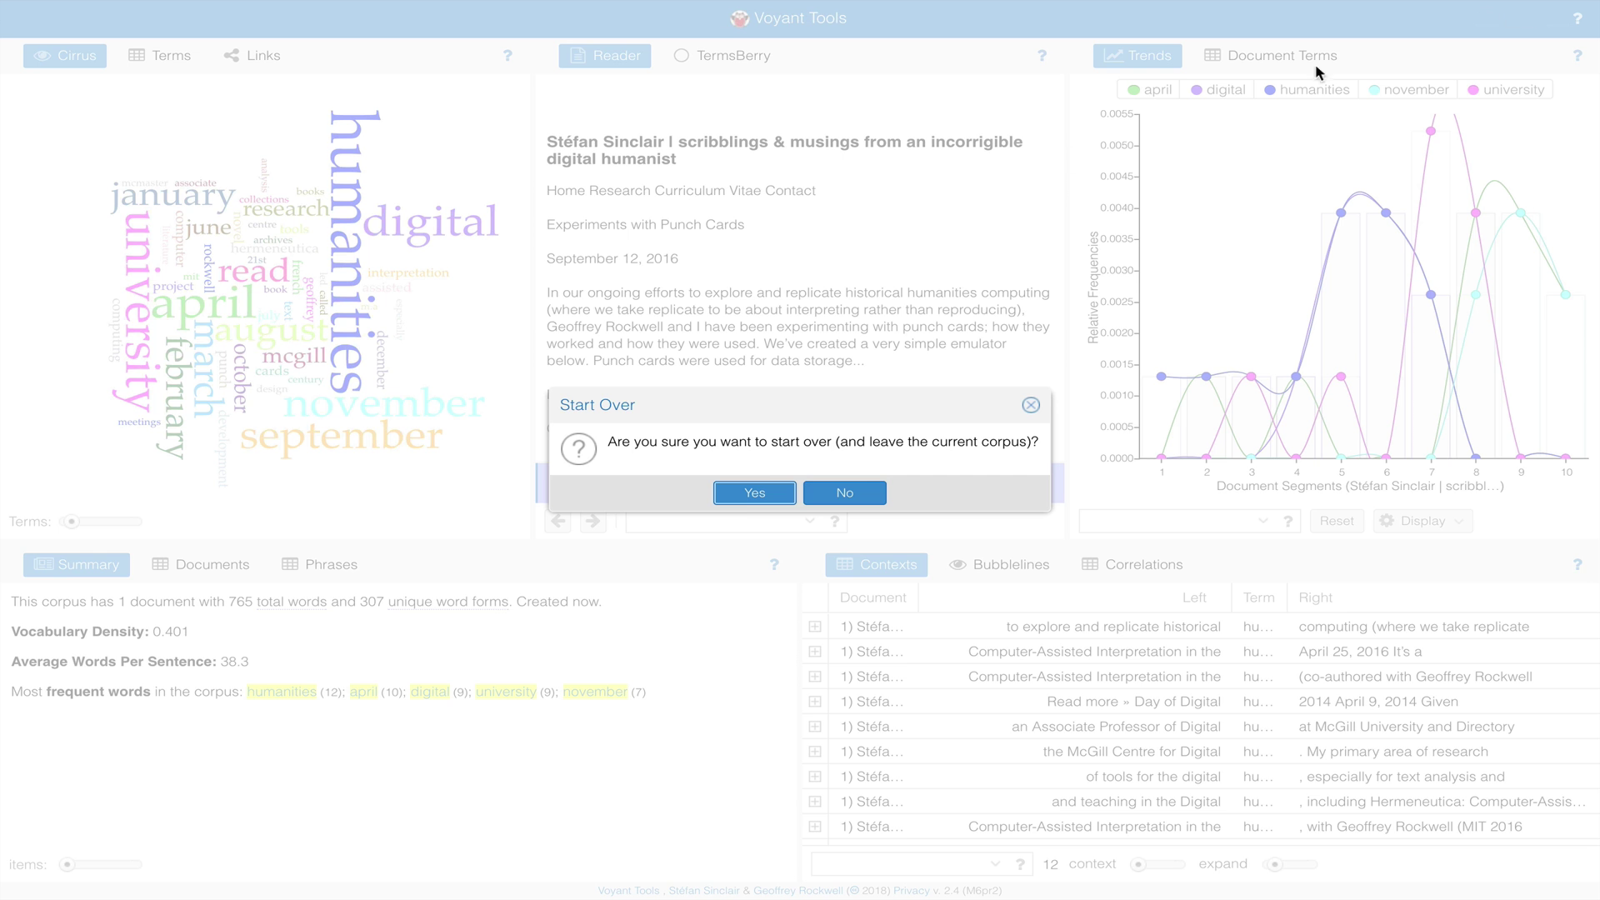
{"action": "left_click", "coordinate": [753, 494]}
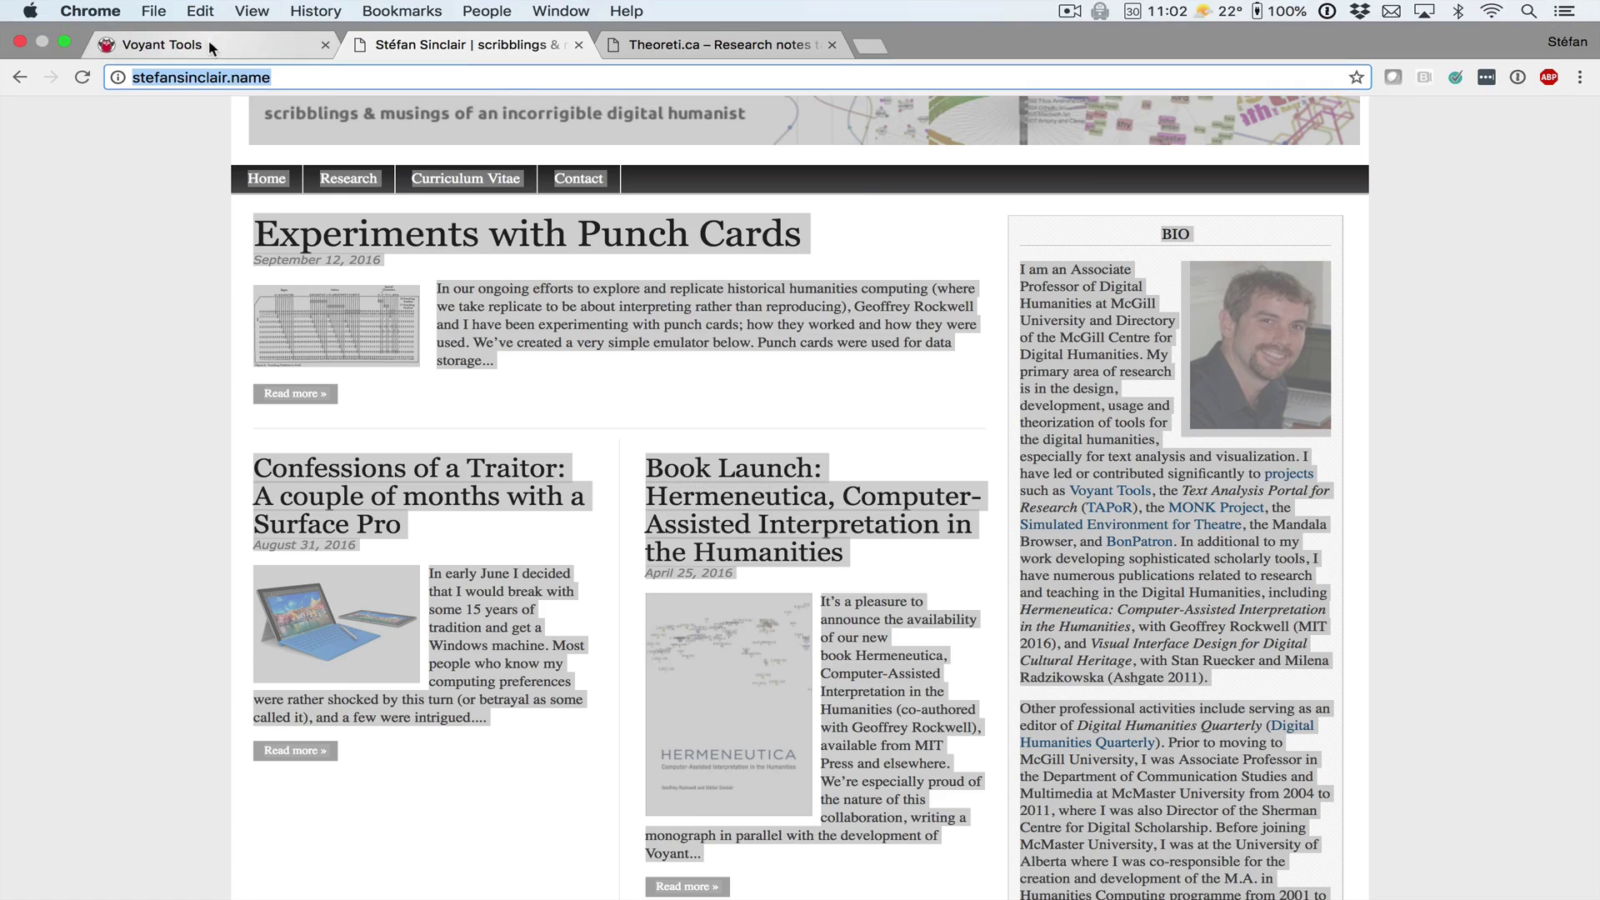
{"action": "left_click", "coordinate": [208, 20]}
{"action": "left_click", "coordinate": [563, 542]}
{"action": "key", "text": "super+v"}
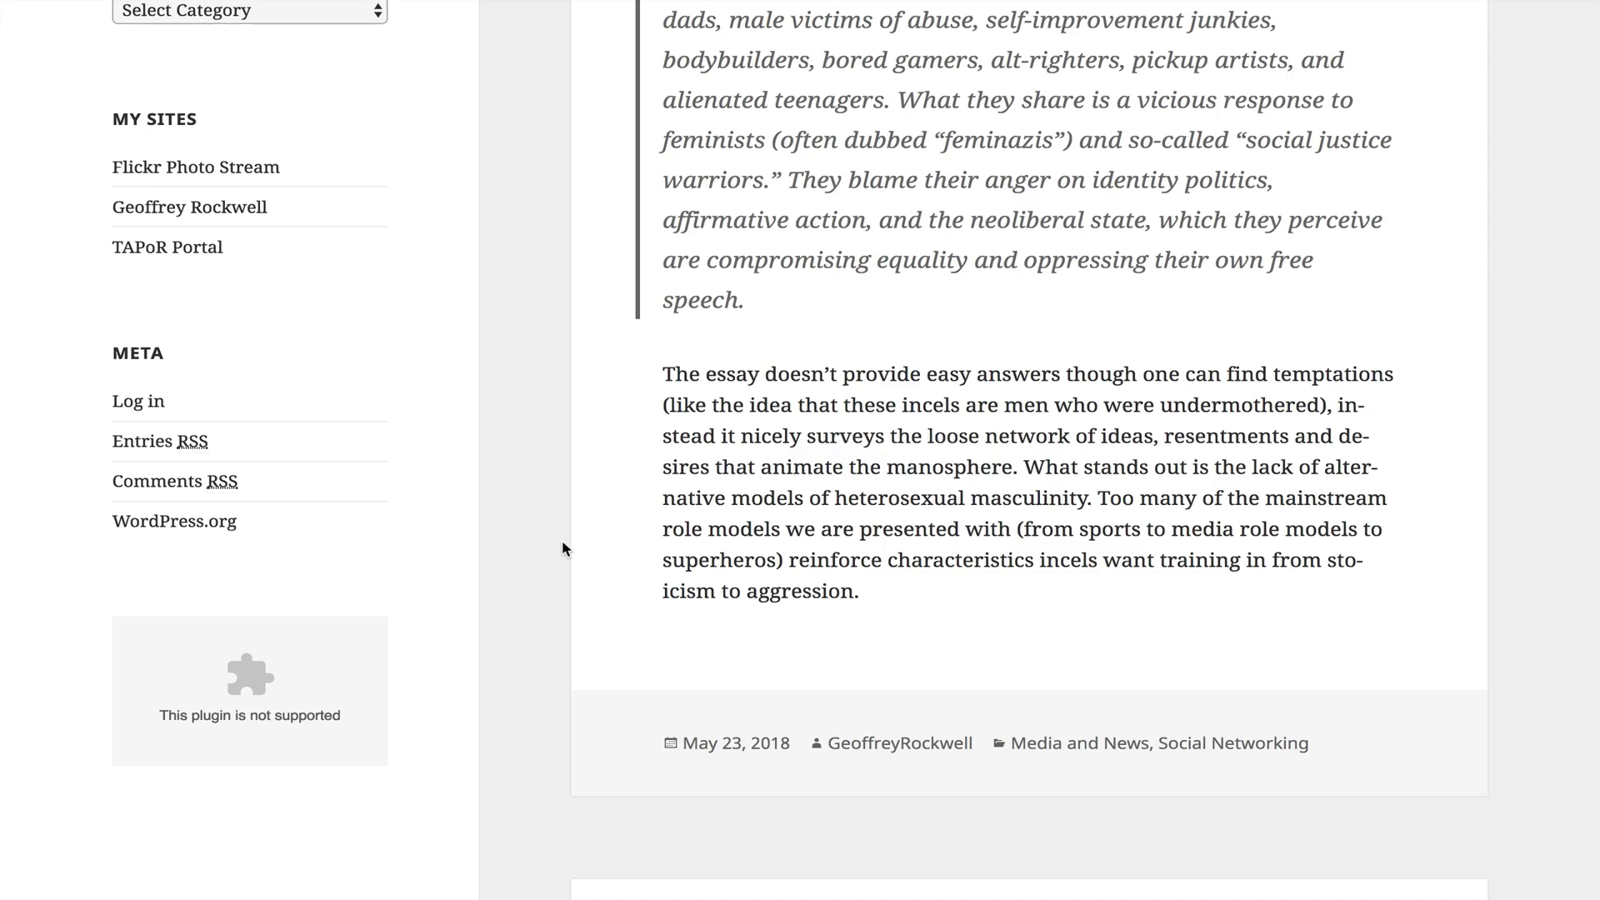
Add the theoreti.ca address on a second line of the Add Texts box and create the corpus from both URLs
{"action": "scroll", "coordinate": [562, 548], "scroll_direction": "up", "scroll_amount": 15}
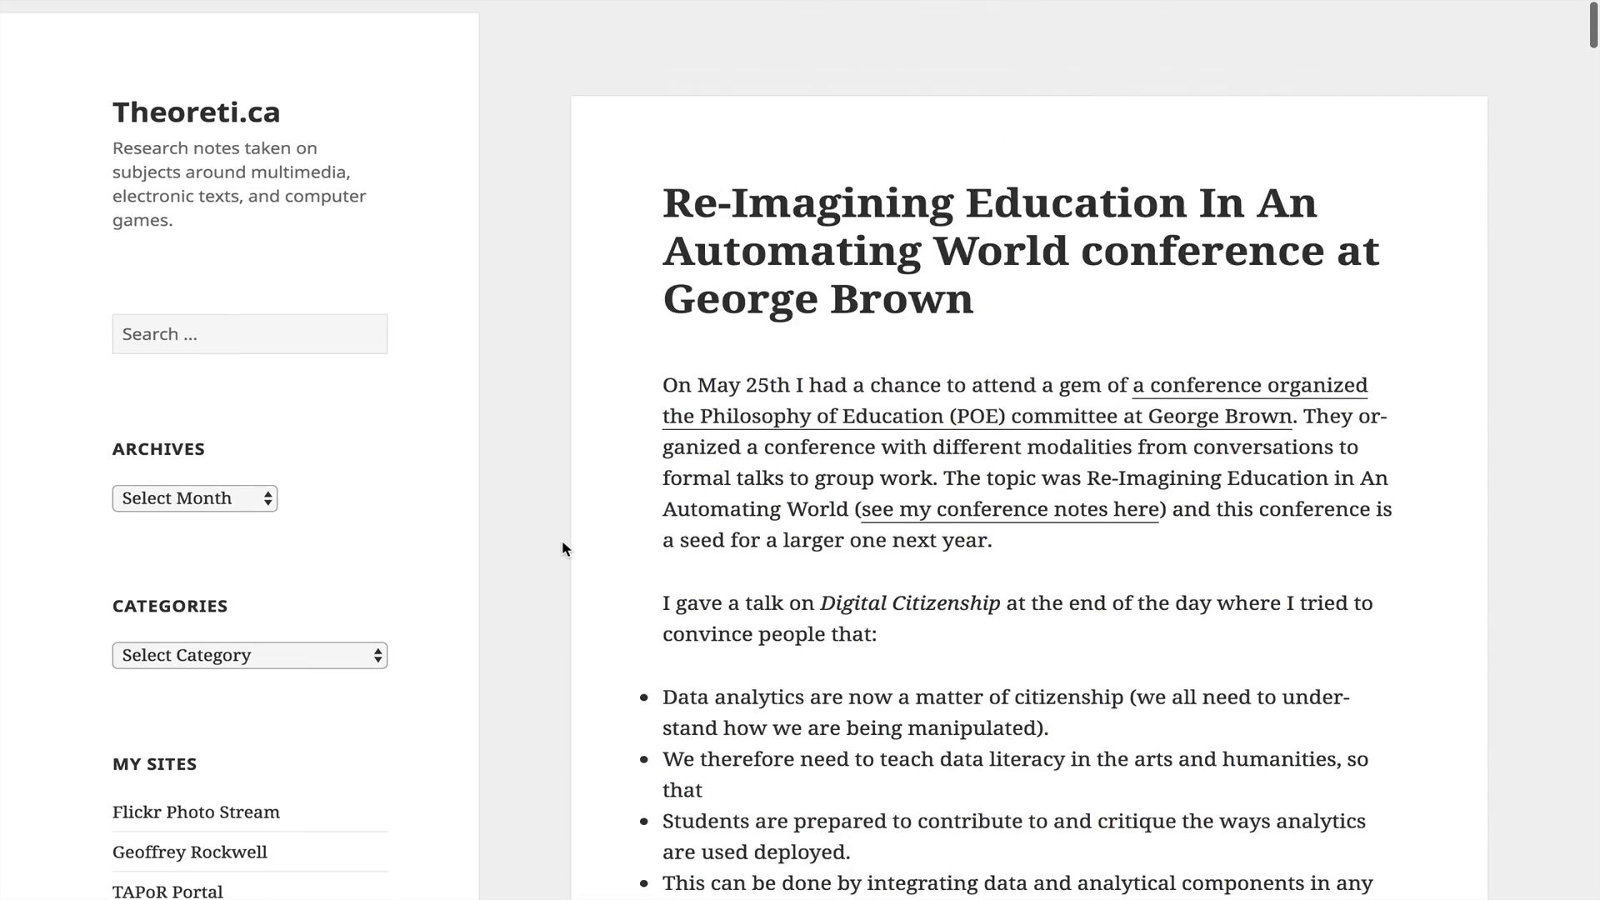
{"action": "key", "text": "super+l"}
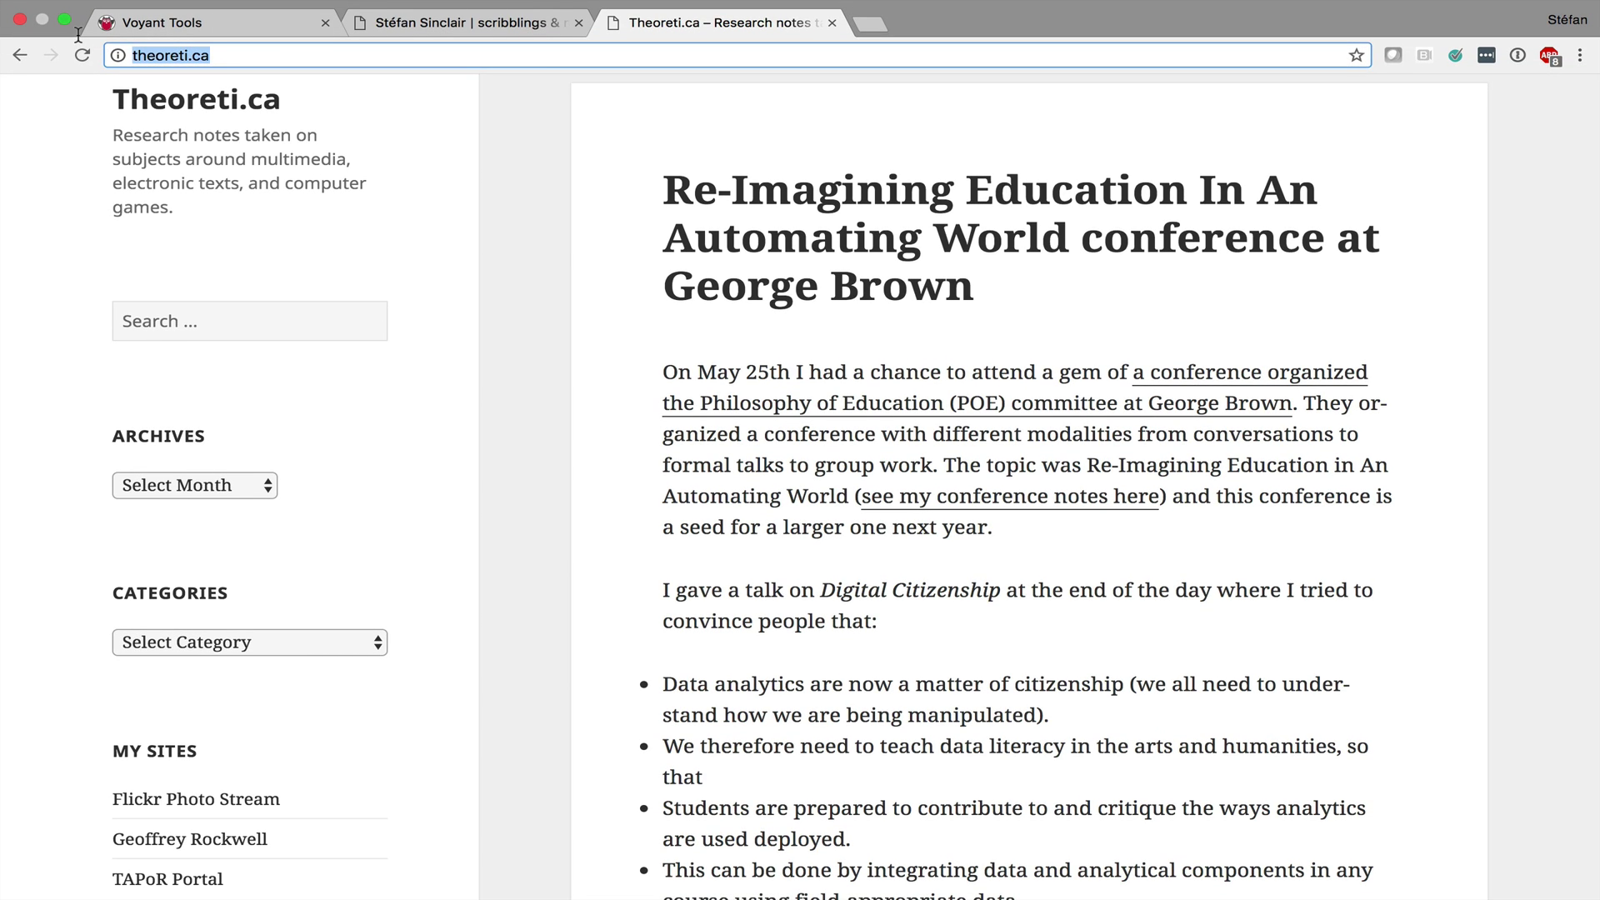
{"action": "left_click", "coordinate": [206, 25]}
{"action": "key", "text": "Return"}
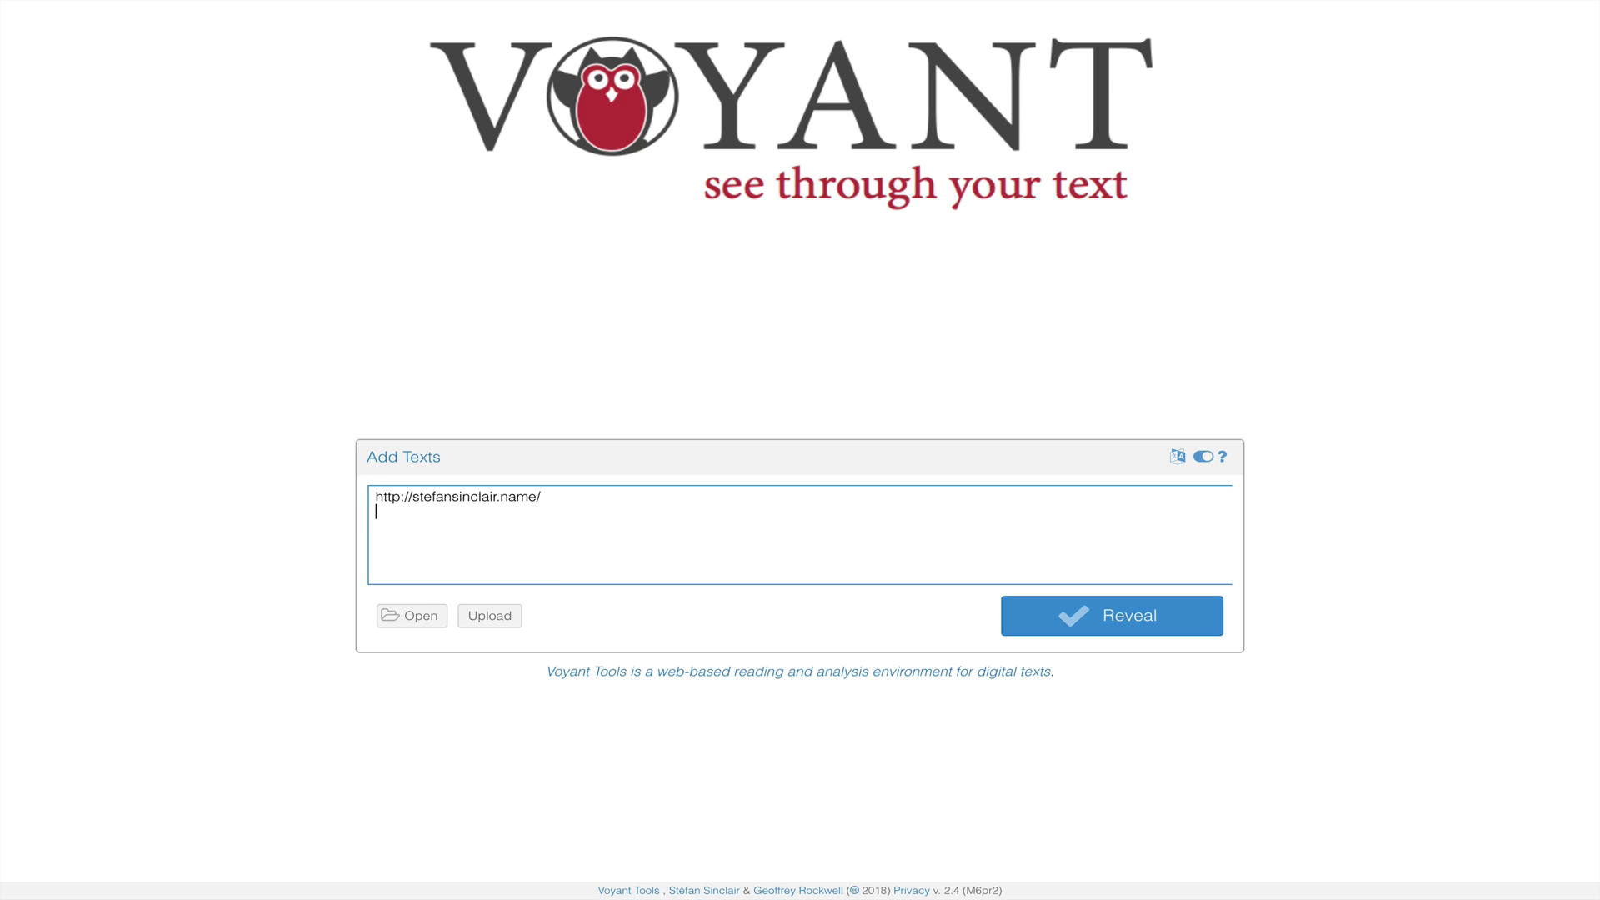
{"action": "key", "text": "super+v"}
{"action": "left_click", "coordinate": [1132, 629]}
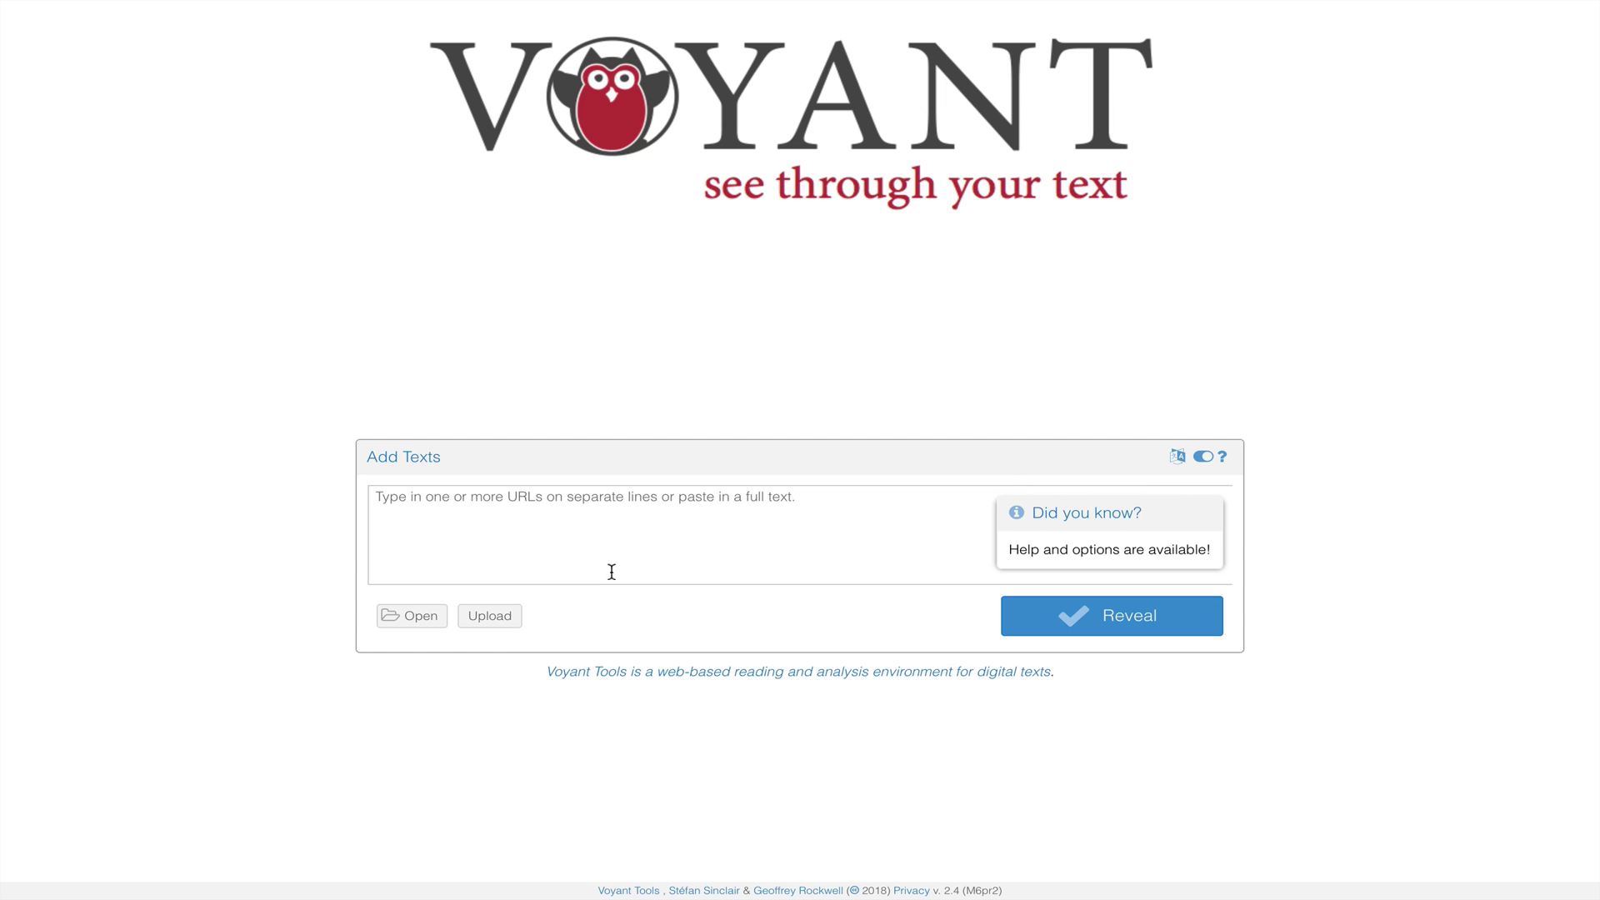
Upload all four text files, 1 Game of Thrones.txt through 4 Feast for Crows.txt, from the Game of Thrones folder
{"action": "left_click", "coordinate": [491, 621]}
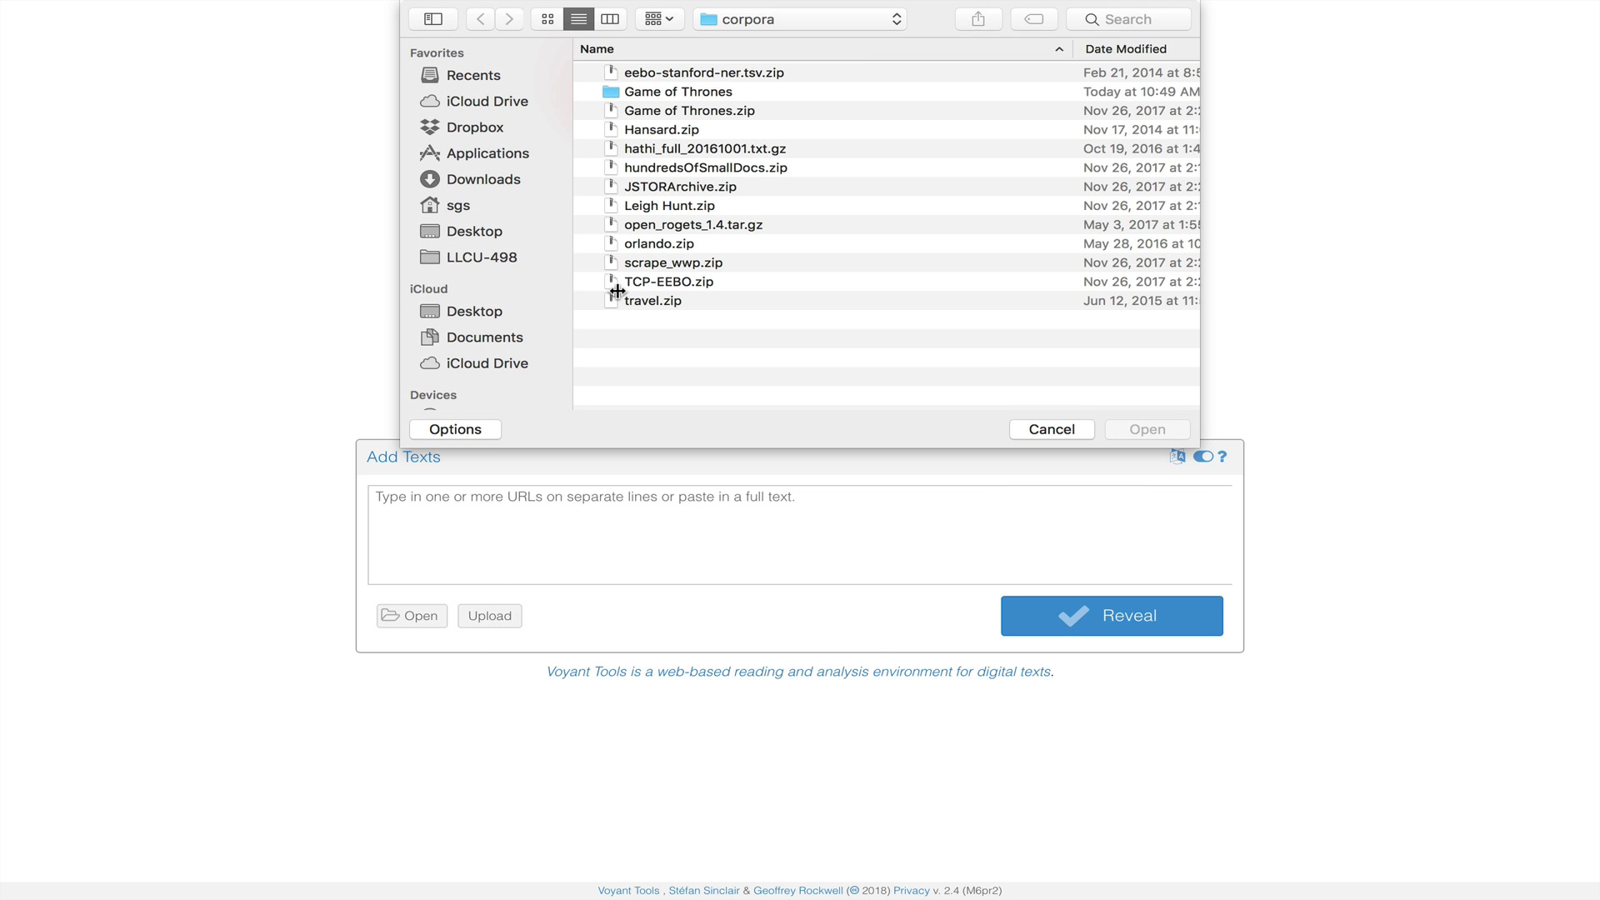
{"action": "left_click", "coordinate": [694, 95]}
{"action": "double_click", "coordinate": [693, 93]}
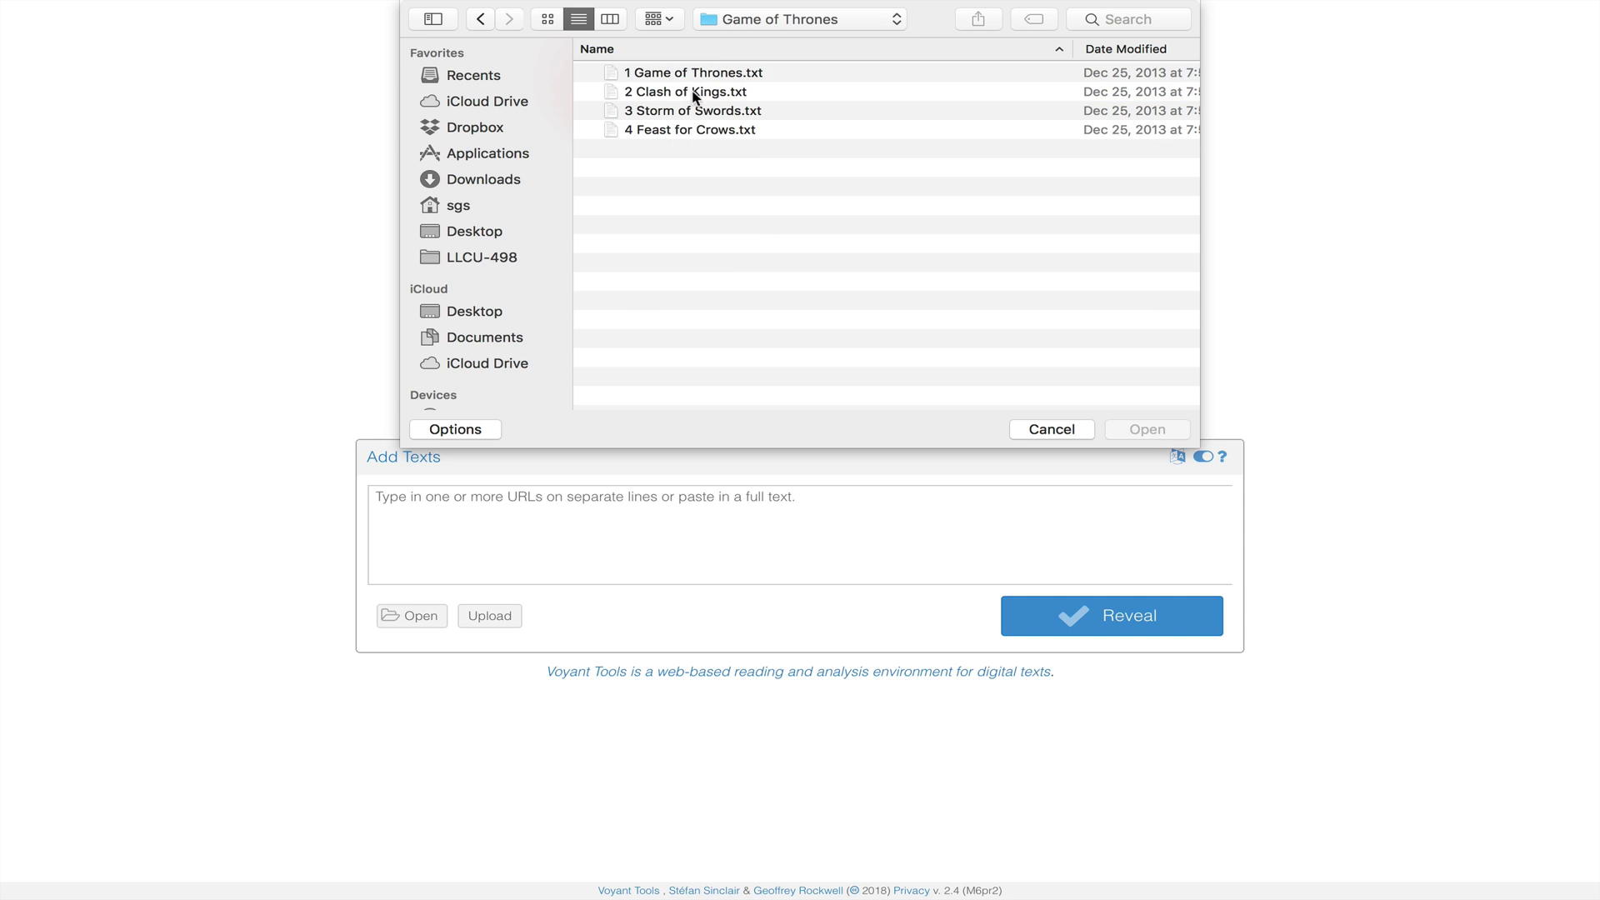
{"action": "left_click", "coordinate": [695, 75]}
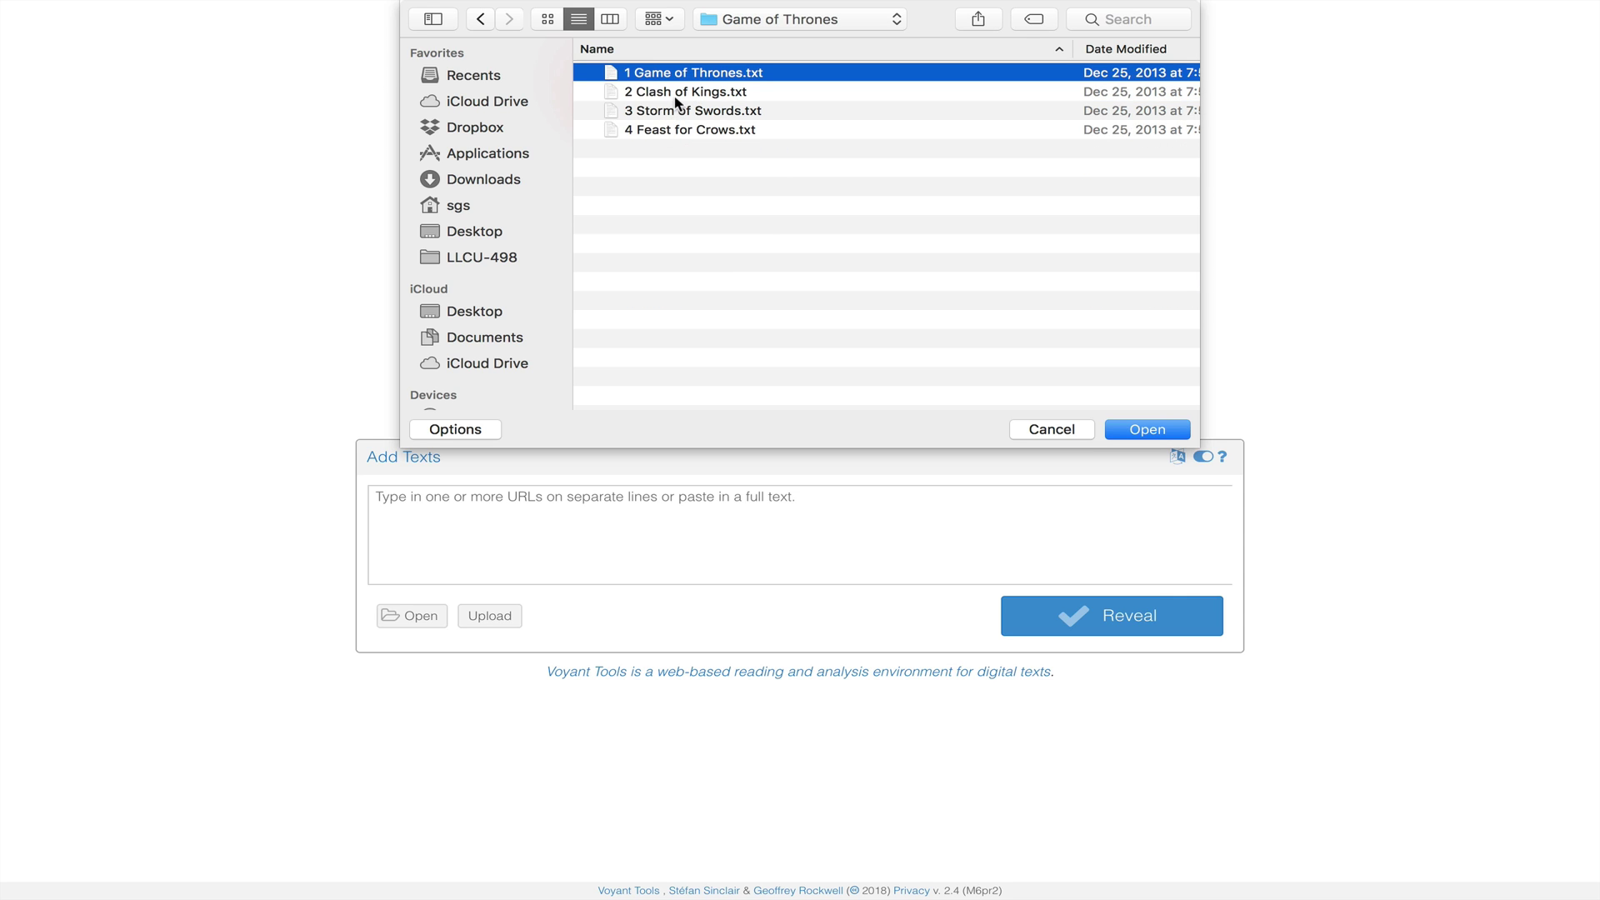
{"action": "left_click", "coordinate": [667, 131], "text": "shift"}
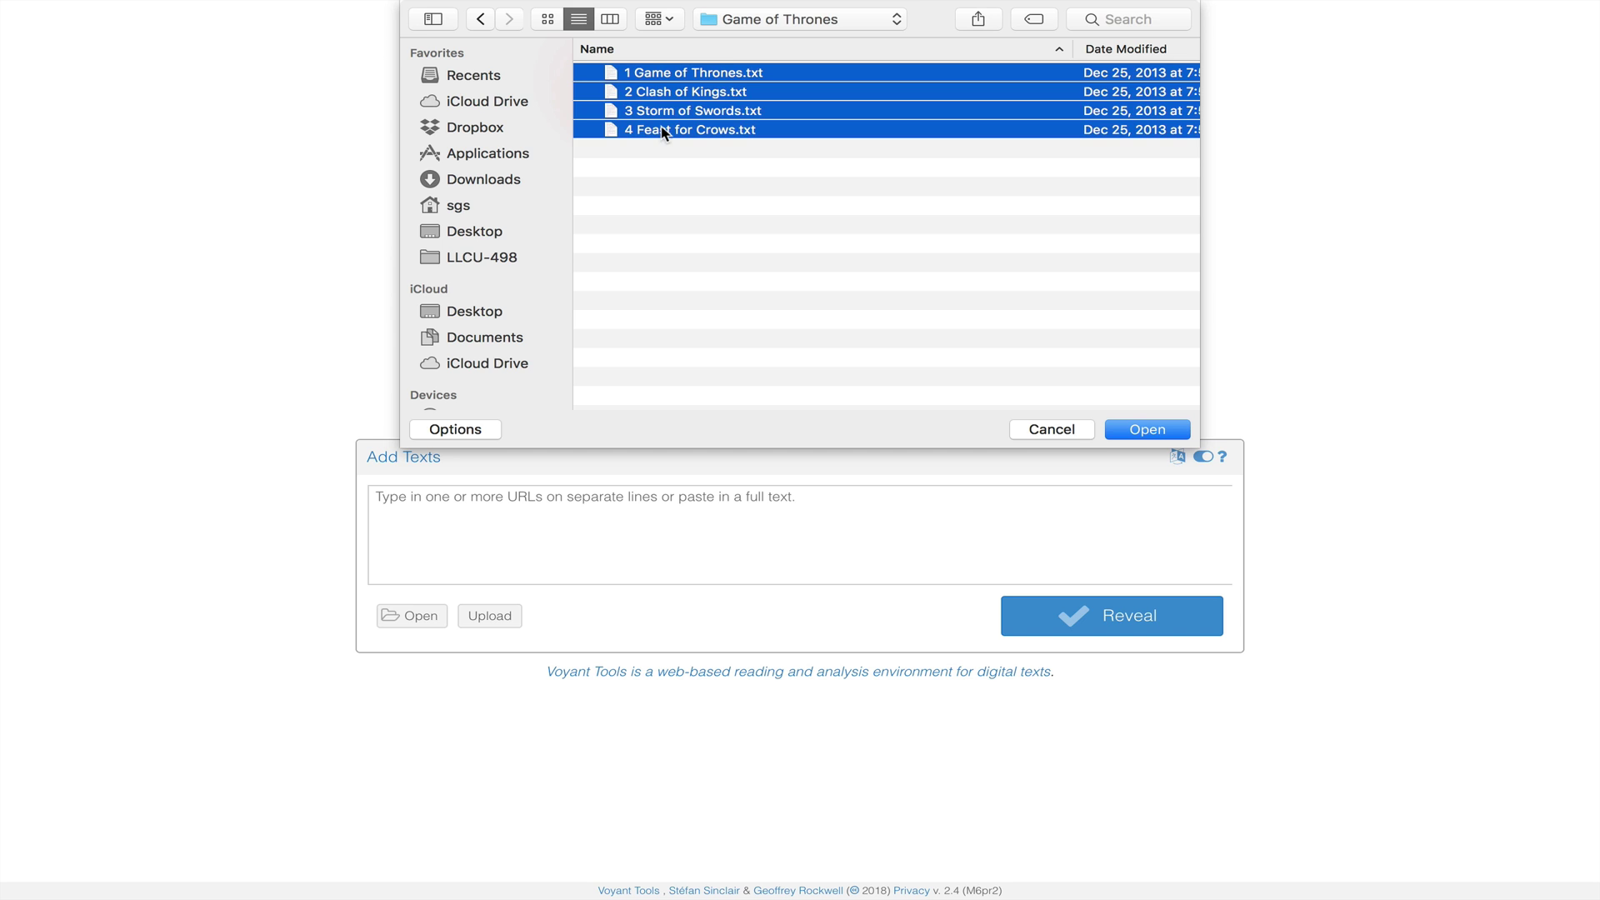
{"action": "left_click", "coordinate": [1145, 432]}
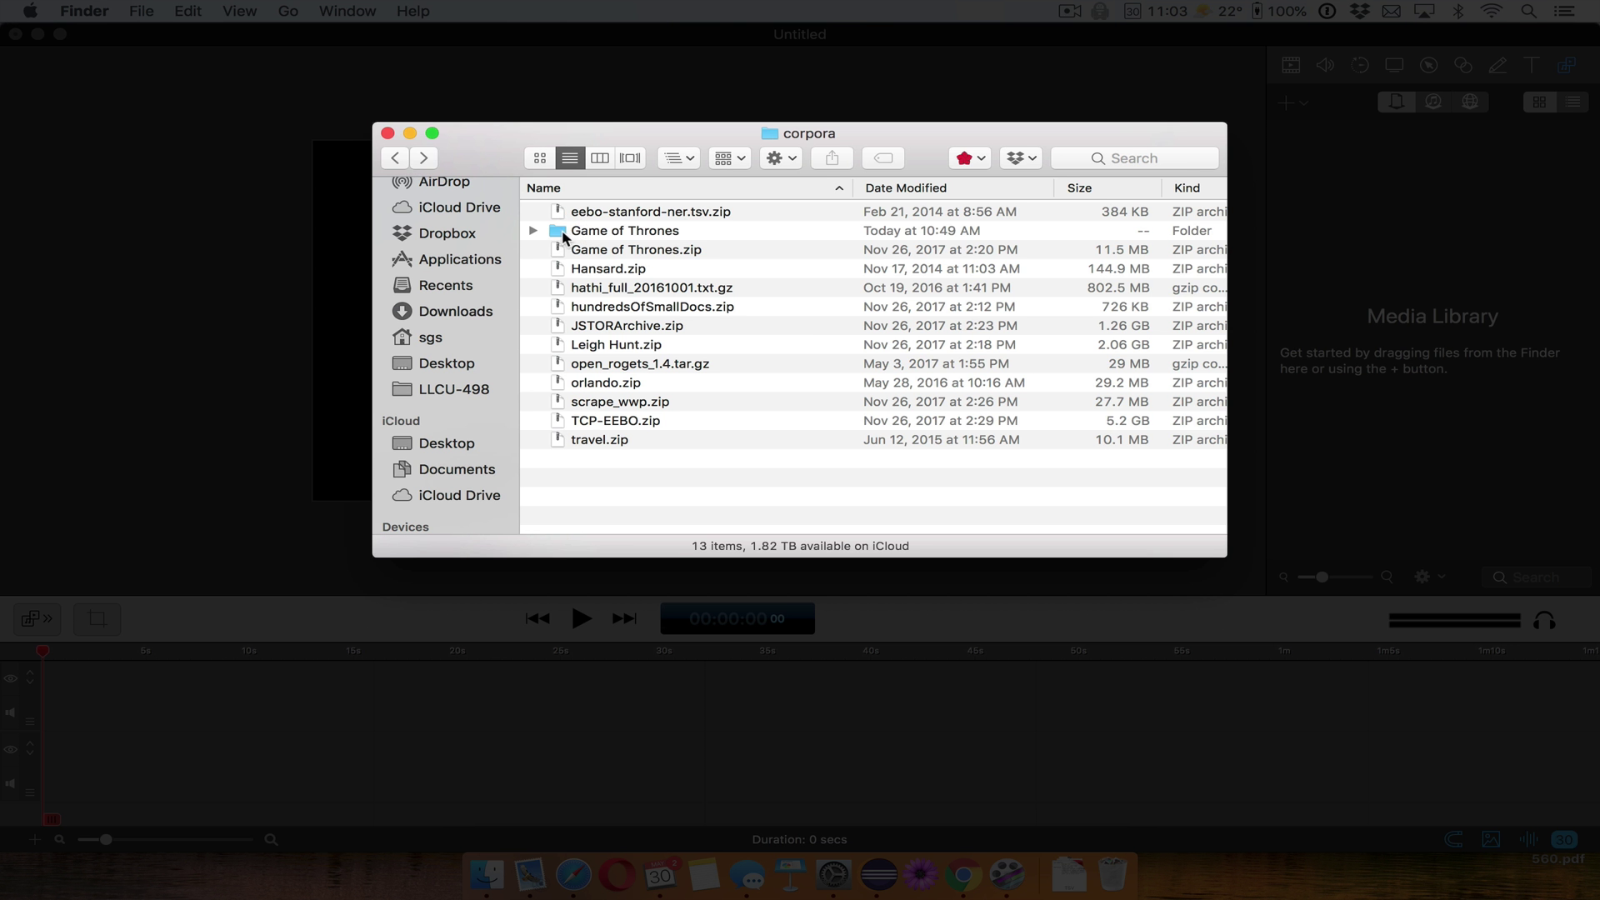
In Finder, compress the Game of Thrones folder in corpora into a ZIP archive
{"action": "left_click", "coordinate": [558, 233]}
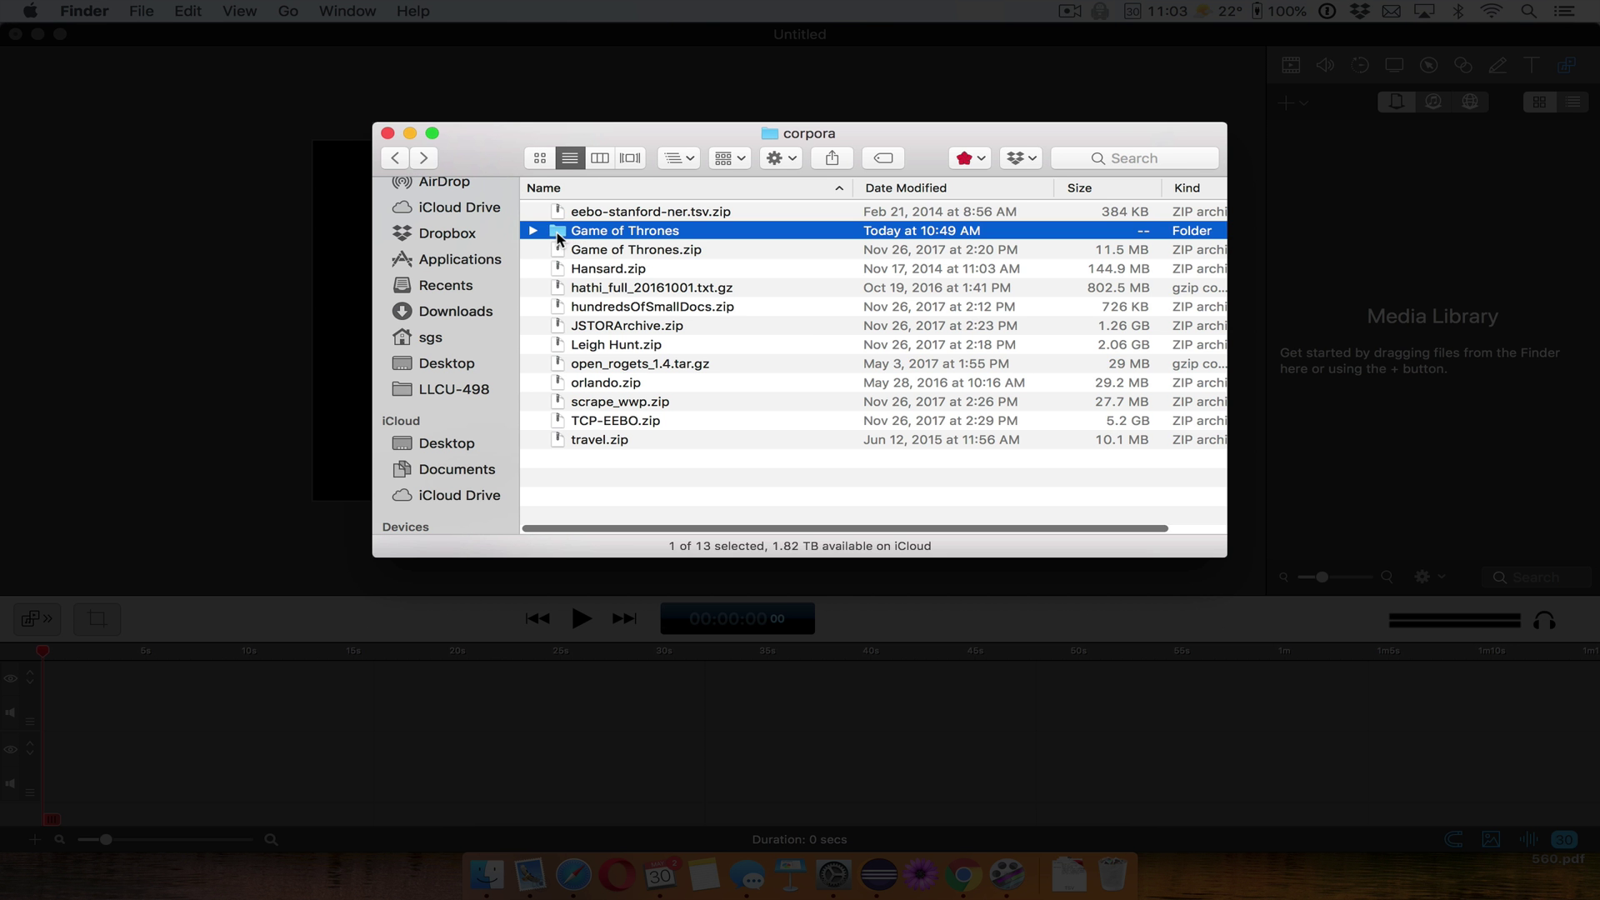
{"action": "right_click", "coordinate": [559, 236]}
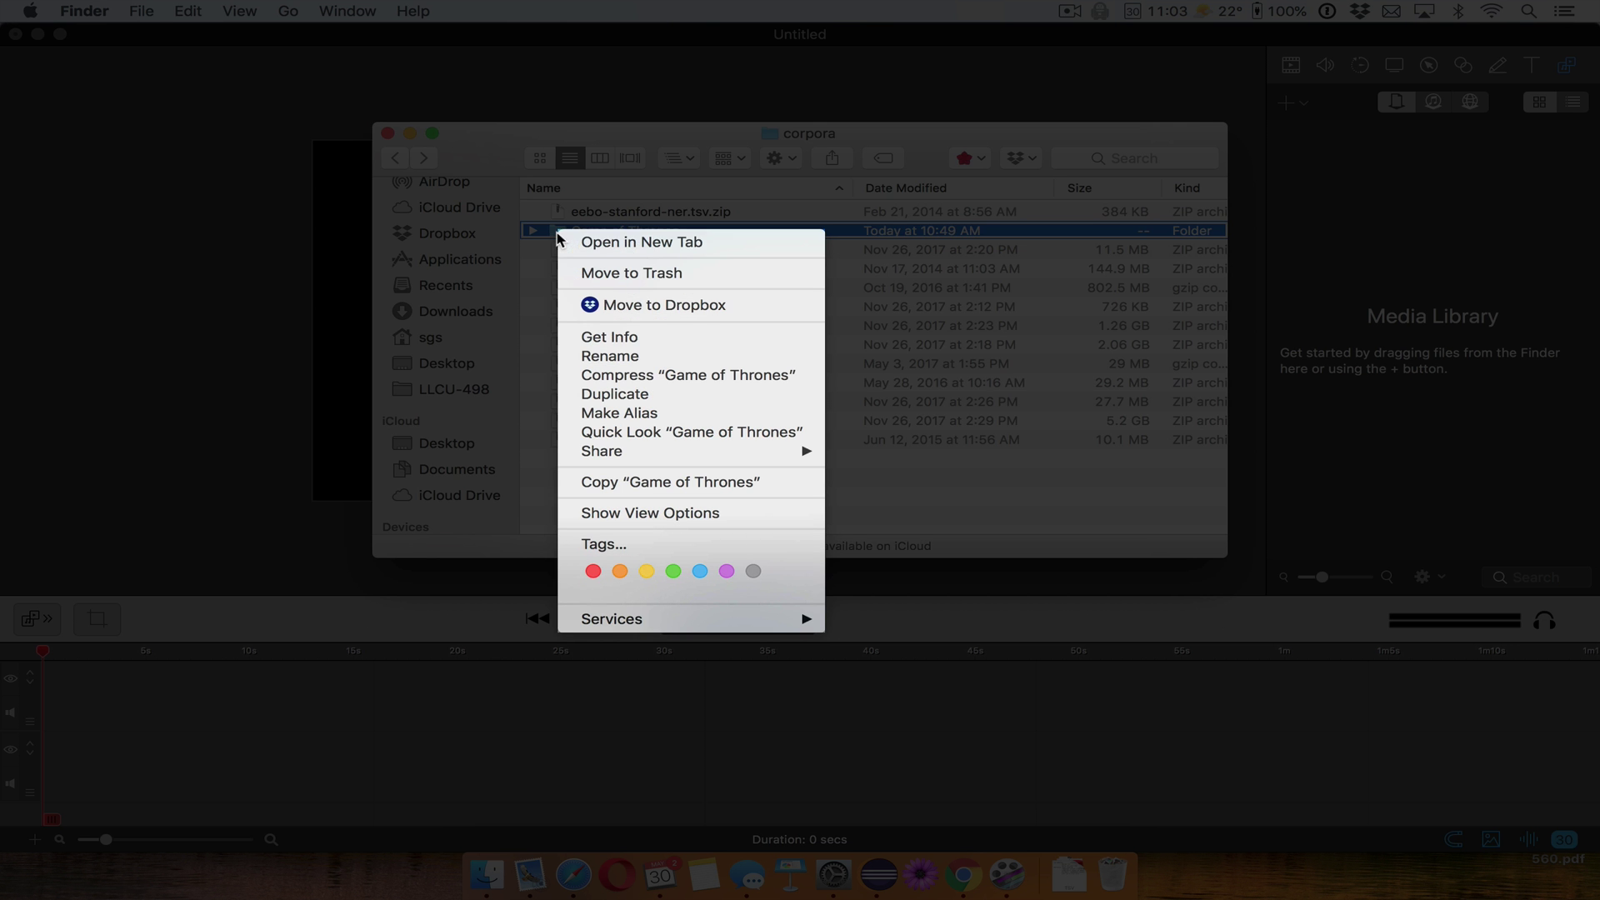
{"action": "left_click", "coordinate": [600, 375]}
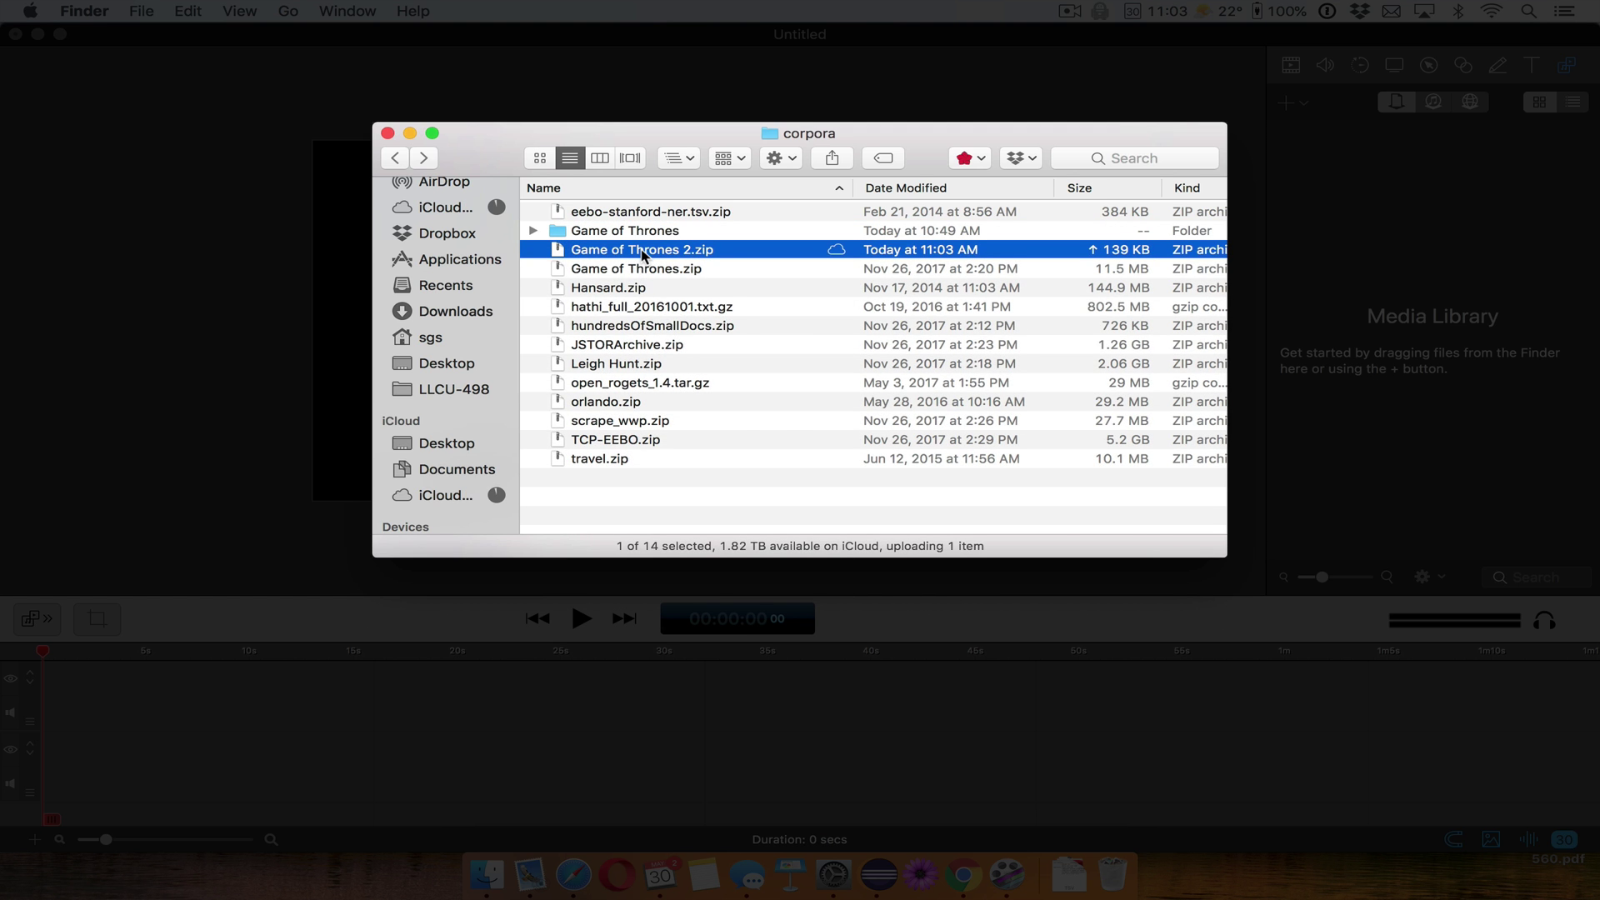
Switch back to the browser and upload Game of Thrones 2.zip to create a corpus
{"action": "key", "text": "super+Tab"}
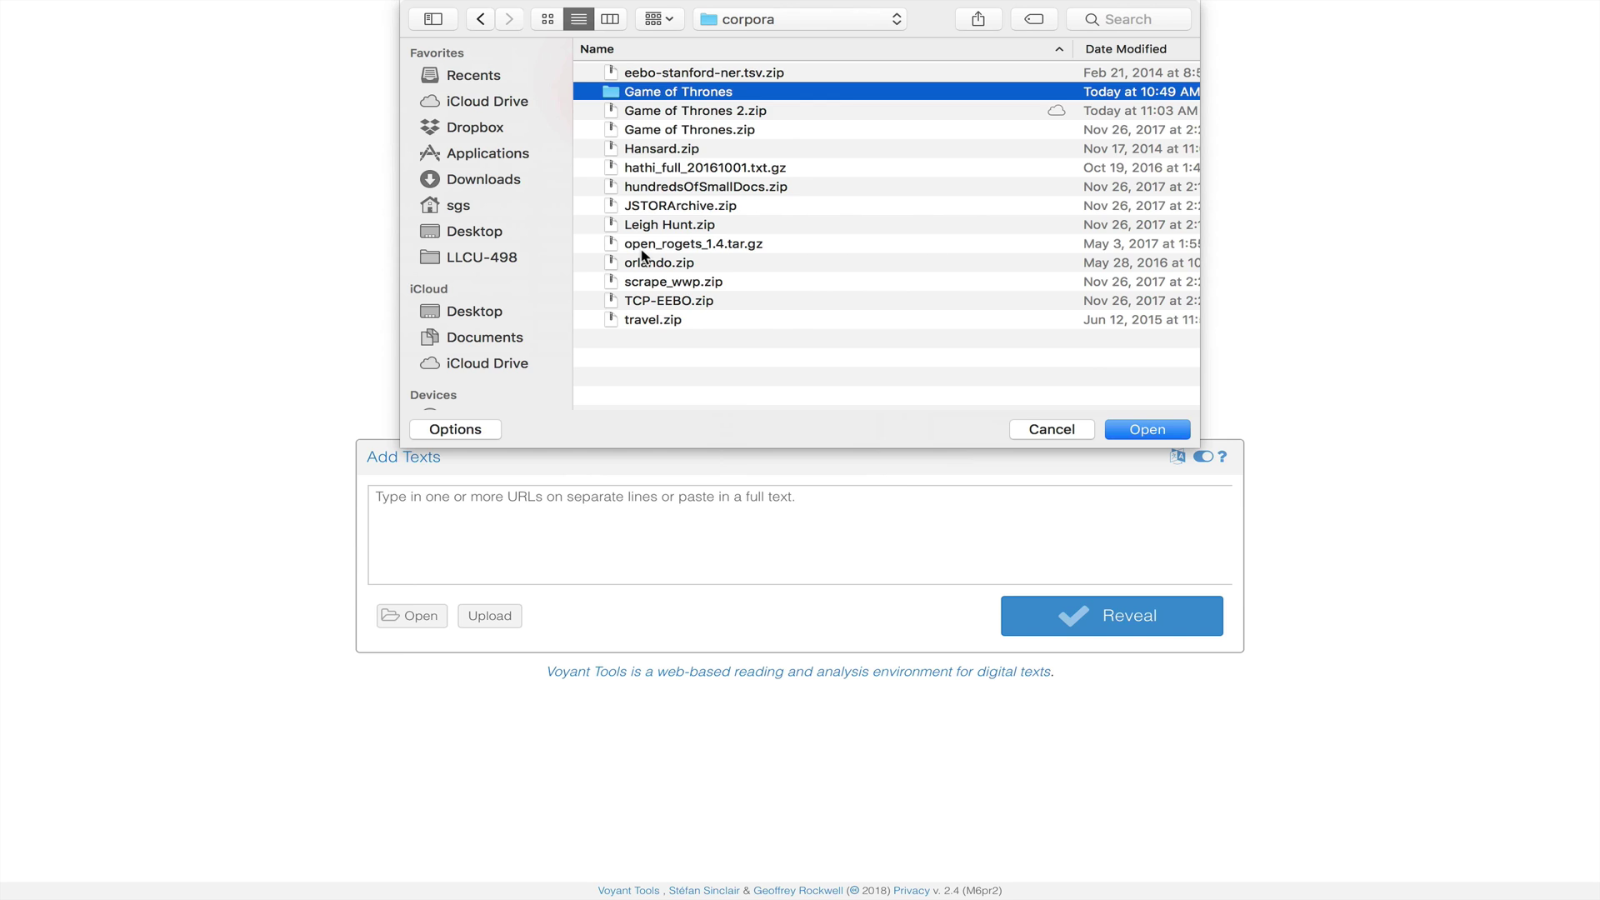
{"action": "left_click", "coordinate": [696, 112]}
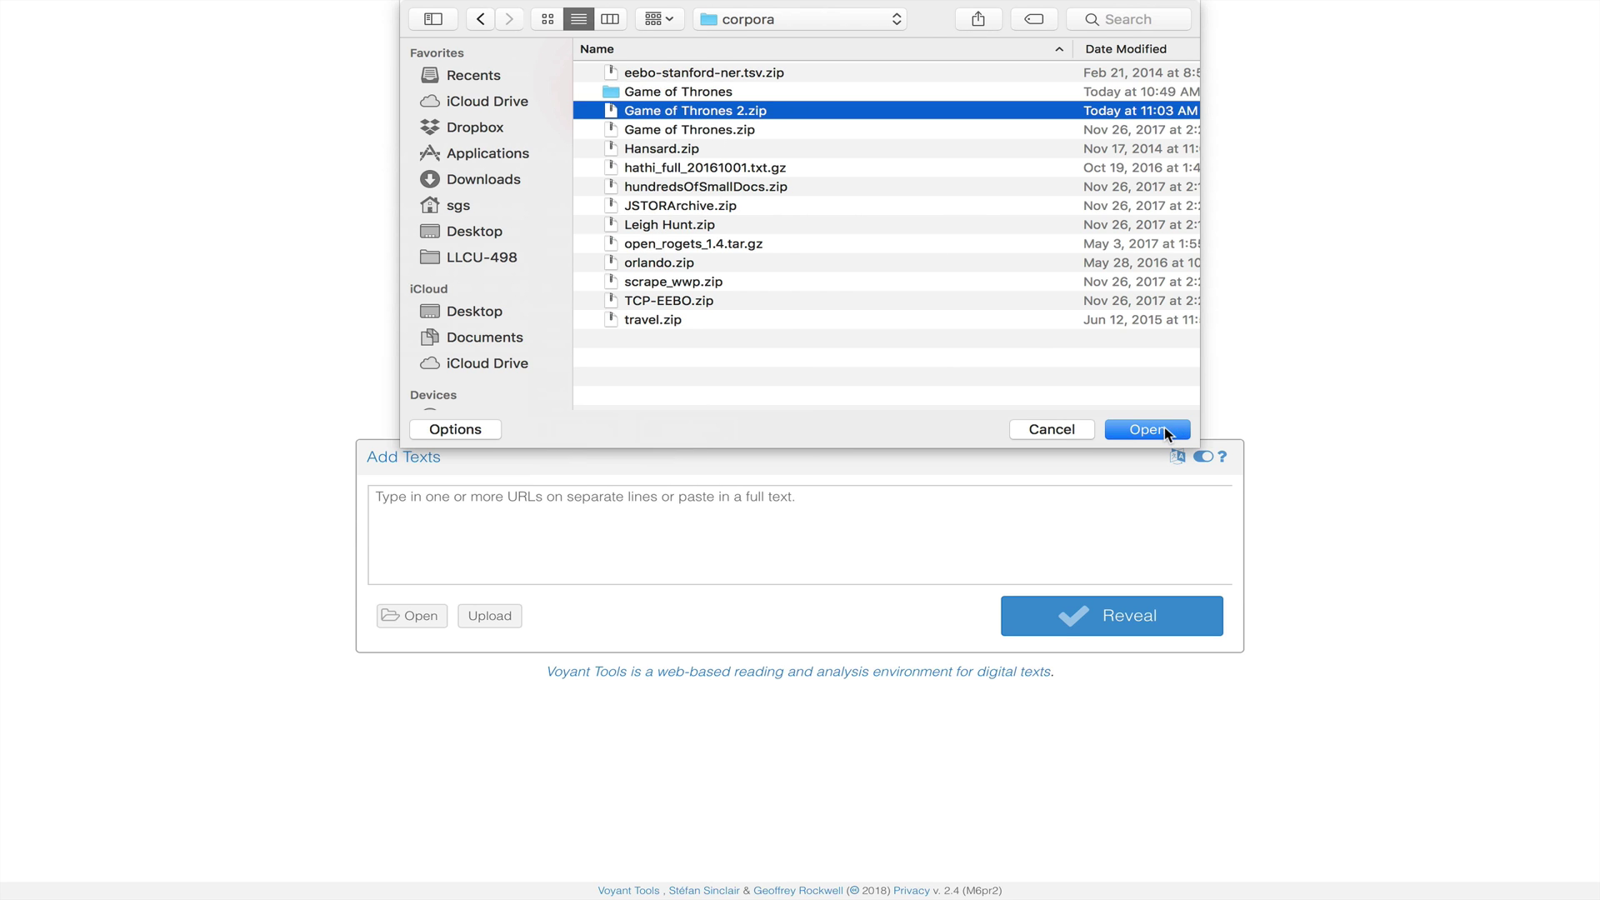
{"action": "left_click", "coordinate": [1148, 431]}
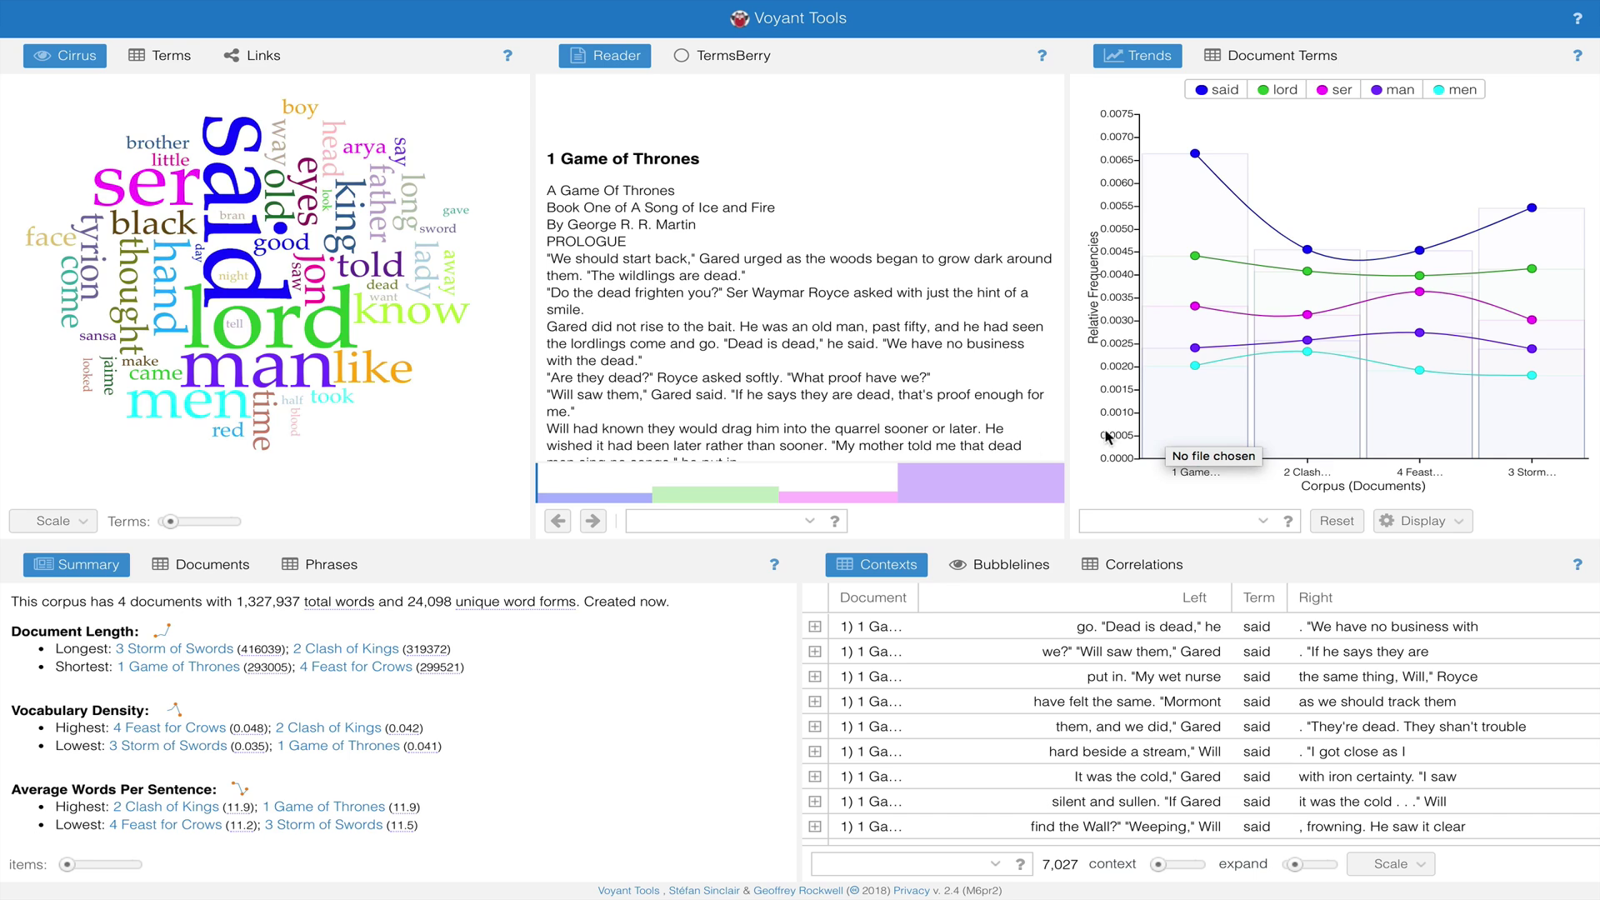
Examine the corpus's document list and its options for modifying documents, then cancel without changes
{"action": "left_click", "coordinate": [213, 568]}
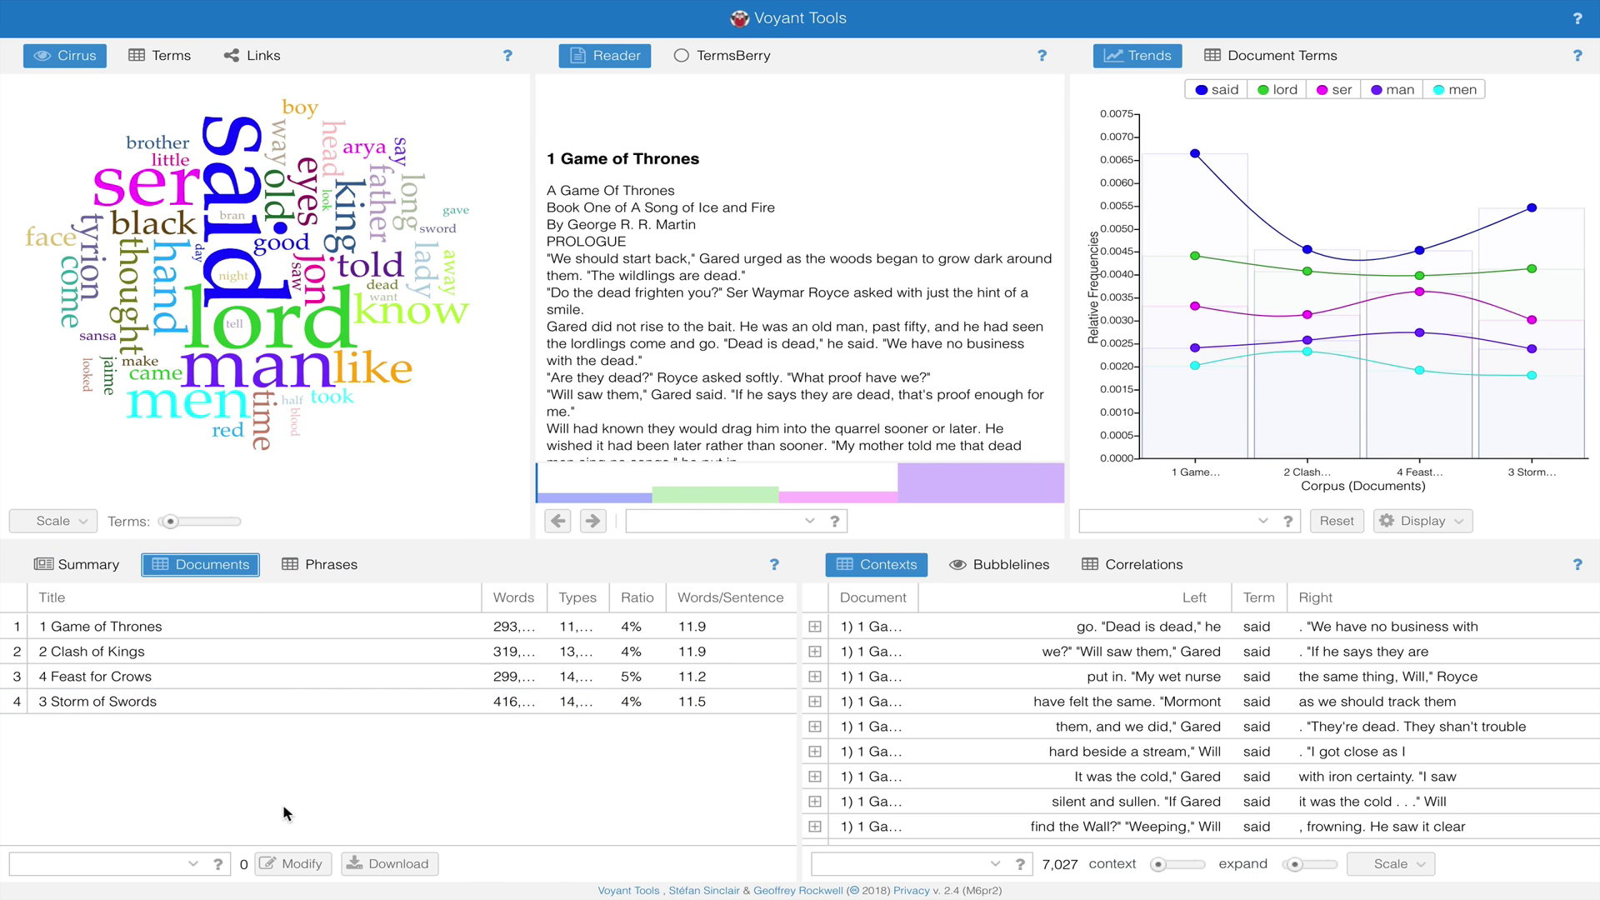
{"action": "left_click", "coordinate": [293, 867]}
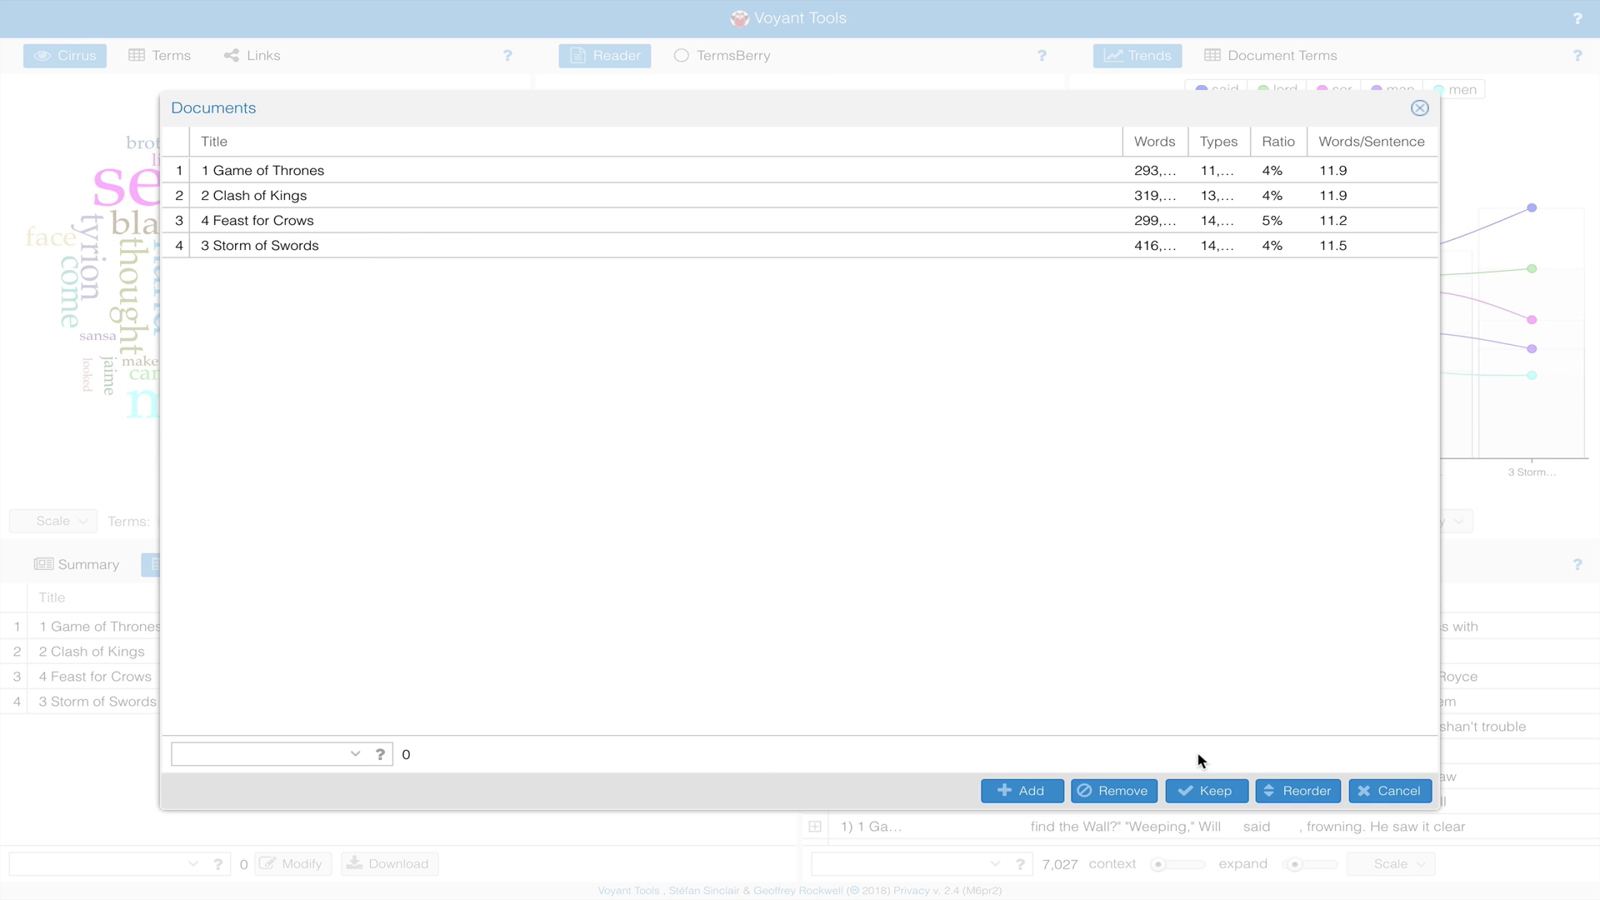
{"action": "left_click", "coordinate": [1409, 796]}
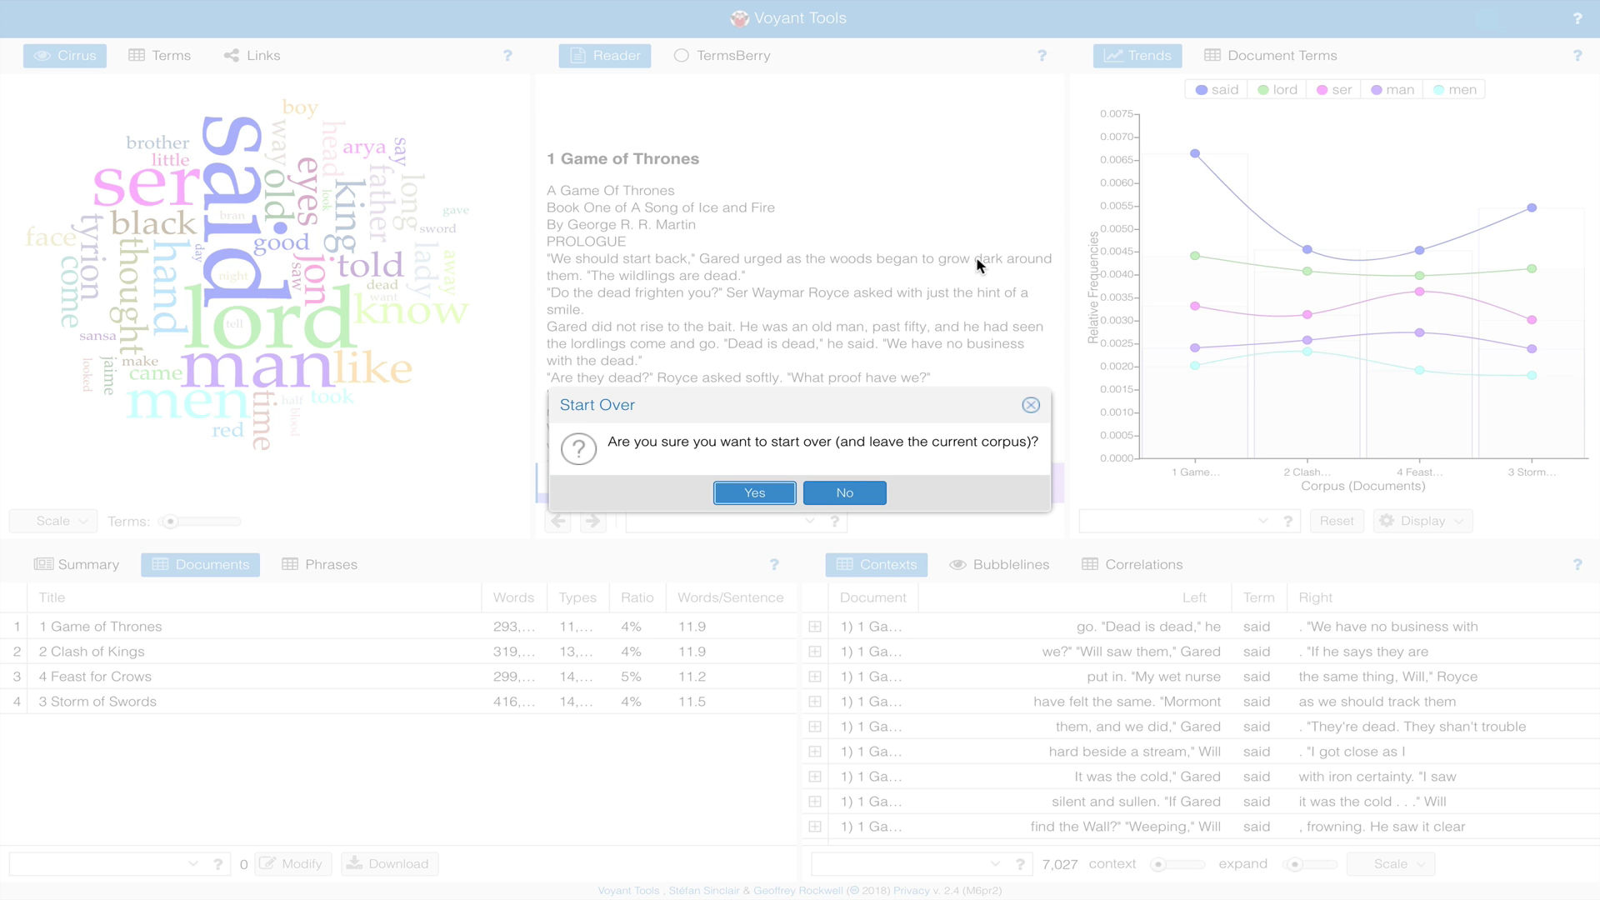
Confirm starting over and leave the Game of Thrones corpus
{"action": "left_click", "coordinate": [750, 491]}
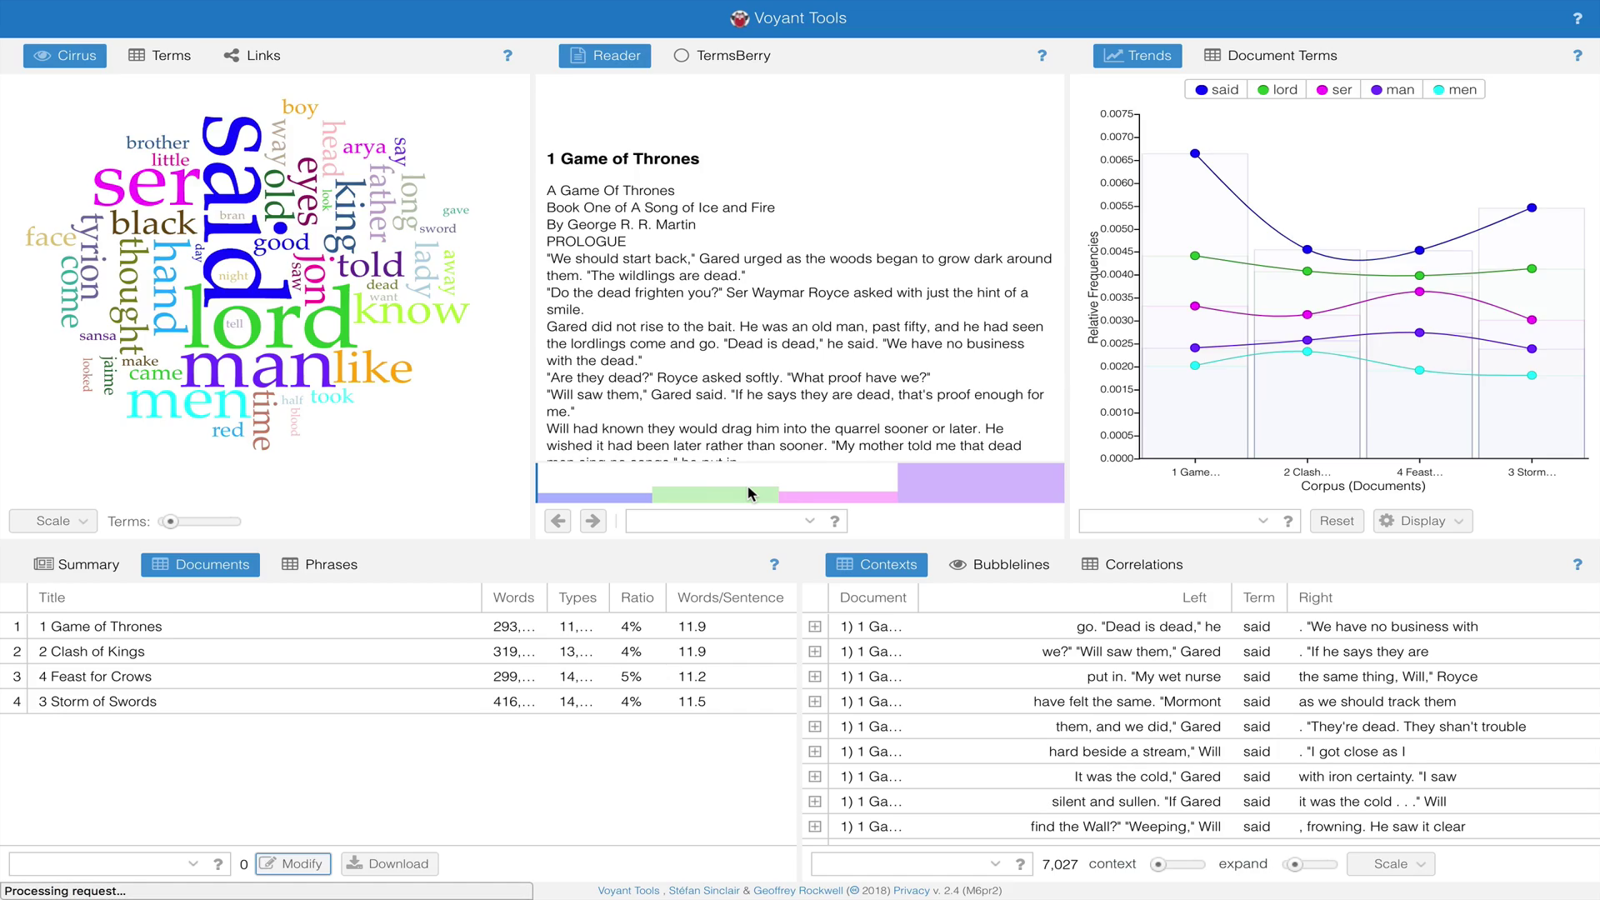